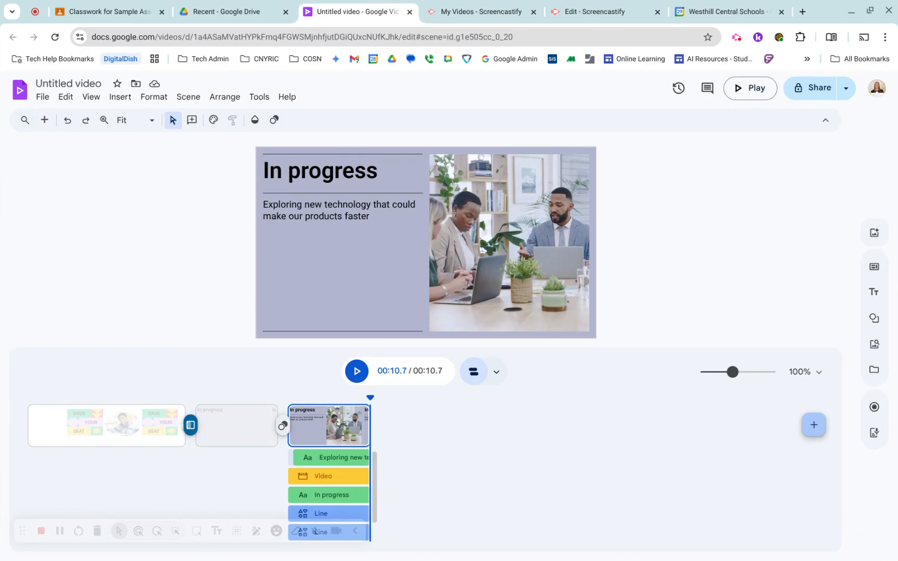
# Step: Review the available insertion, formatting and scene options, with the "In progress" title selected to see its text formatting choices
pyautogui.click(115, 100)
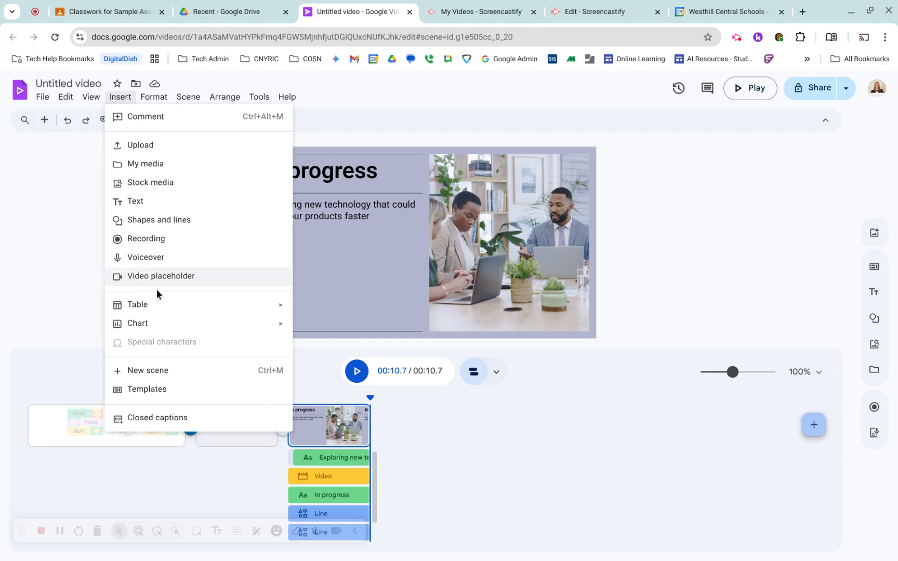
pyautogui.moveTo(168, 331)
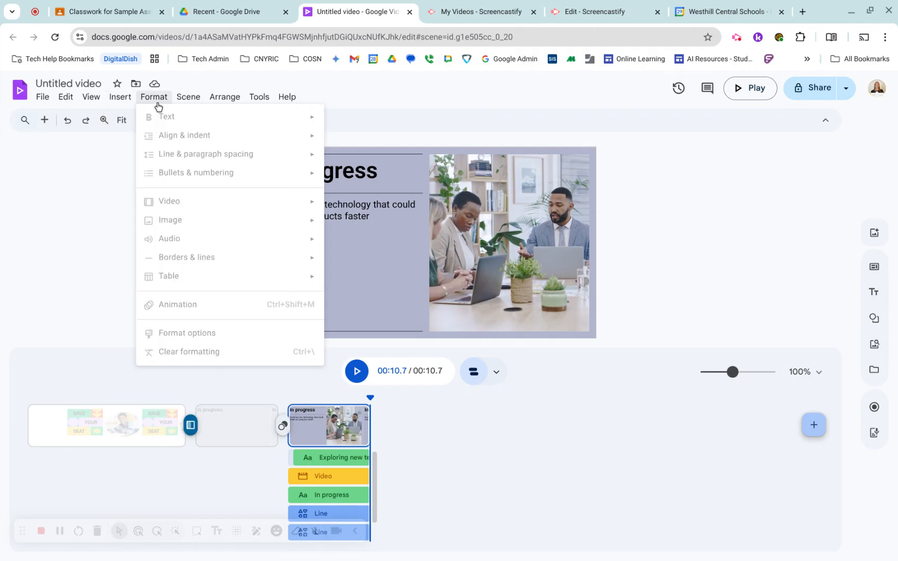
pyautogui.click(94, 164)
pyautogui.click(310, 176)
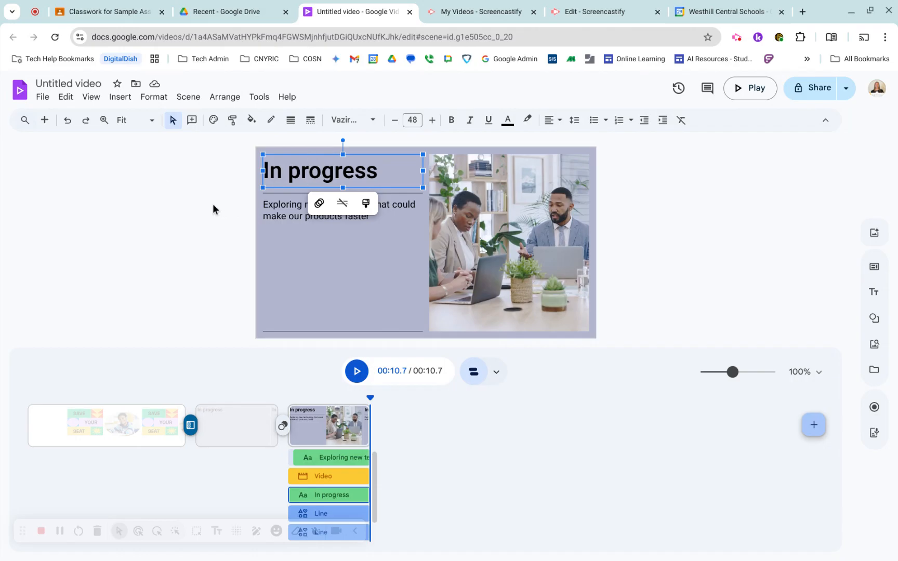
pyautogui.click(120, 97)
pyautogui.moveTo(154, 96)
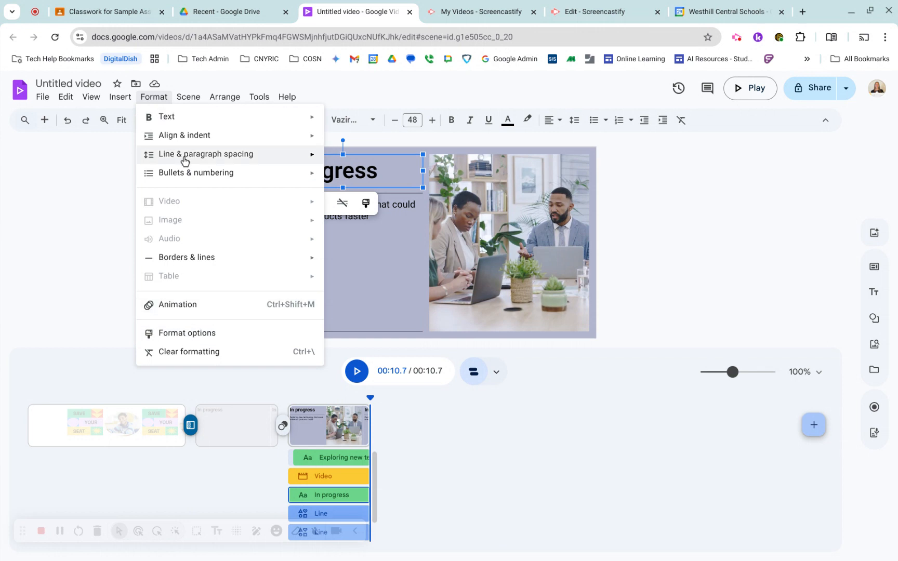
pyautogui.click(72, 253)
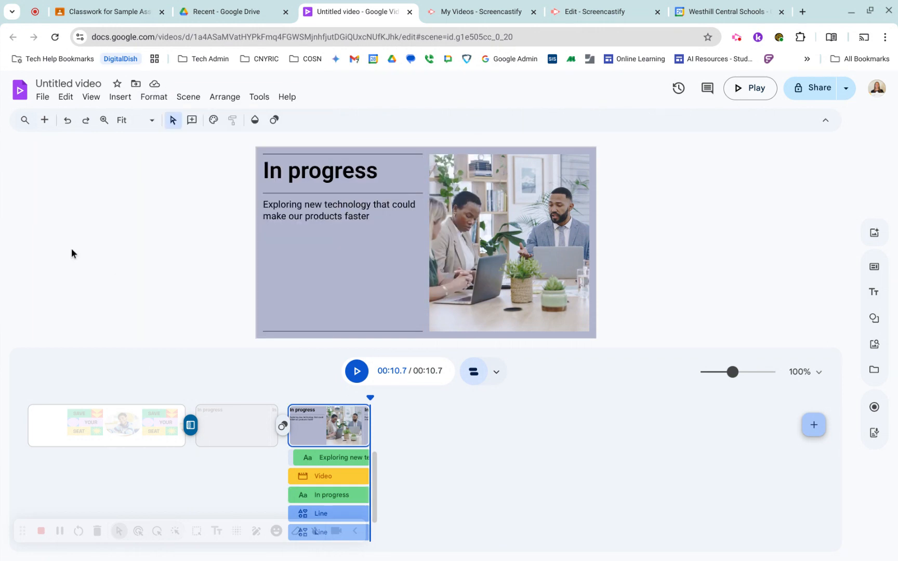
pyautogui.click(301, 177)
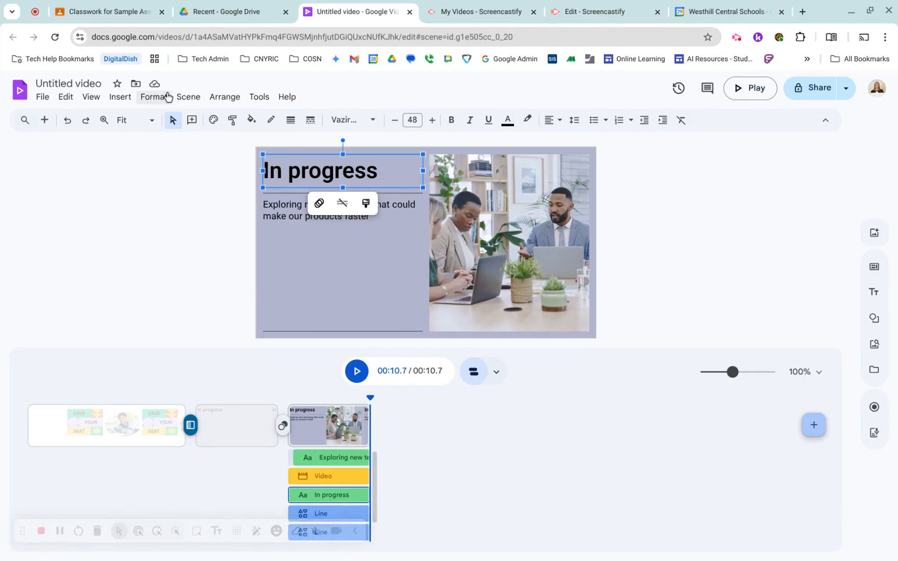
pyautogui.click(188, 96)
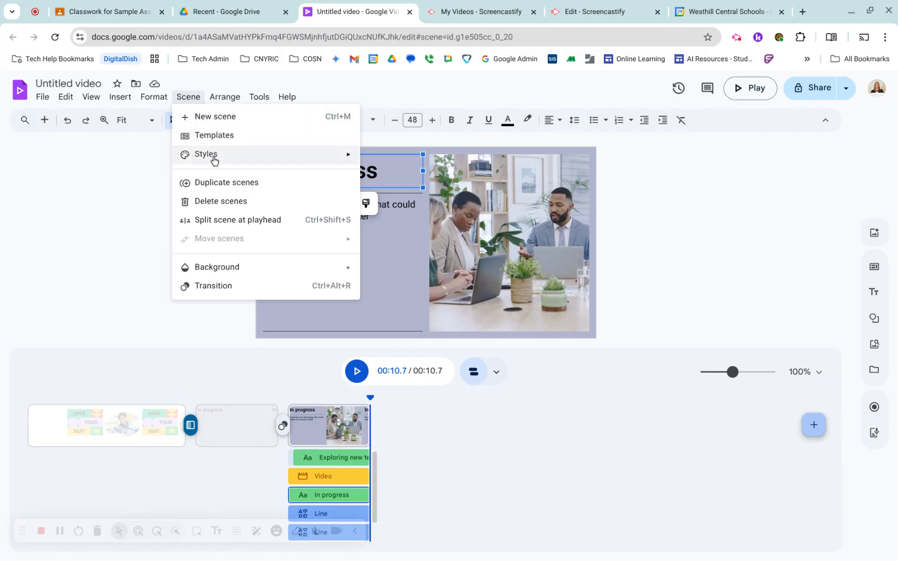
pyautogui.moveTo(215, 165)
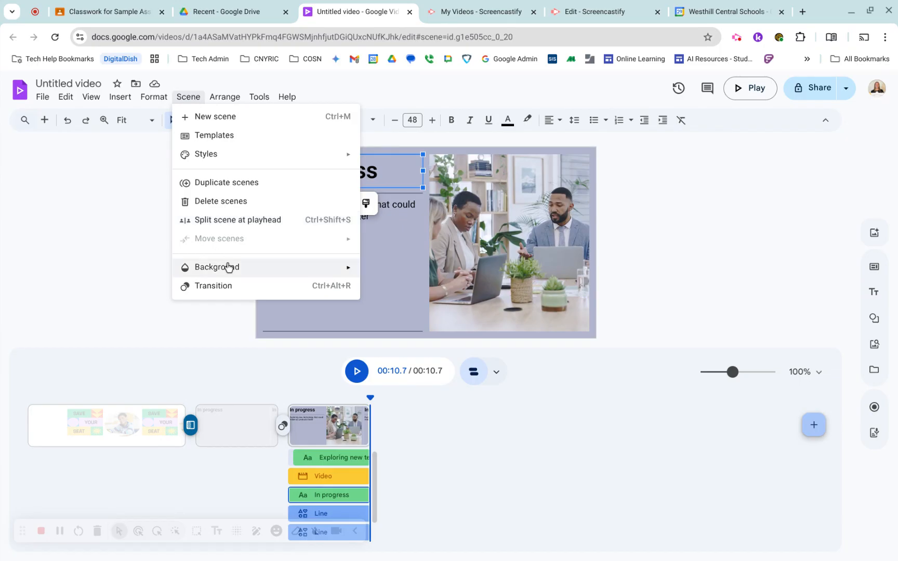
pyautogui.moveTo(230, 267)
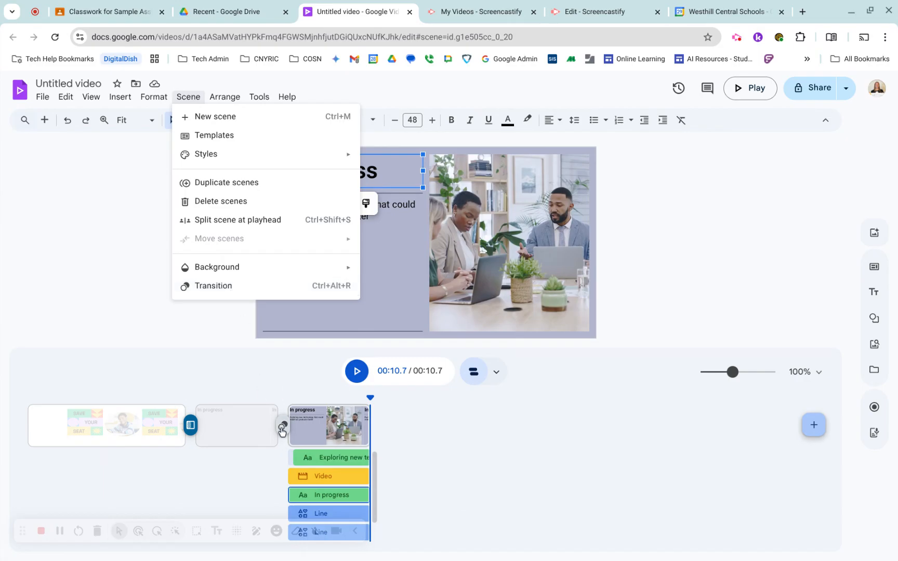
pyautogui.click(185, 382)
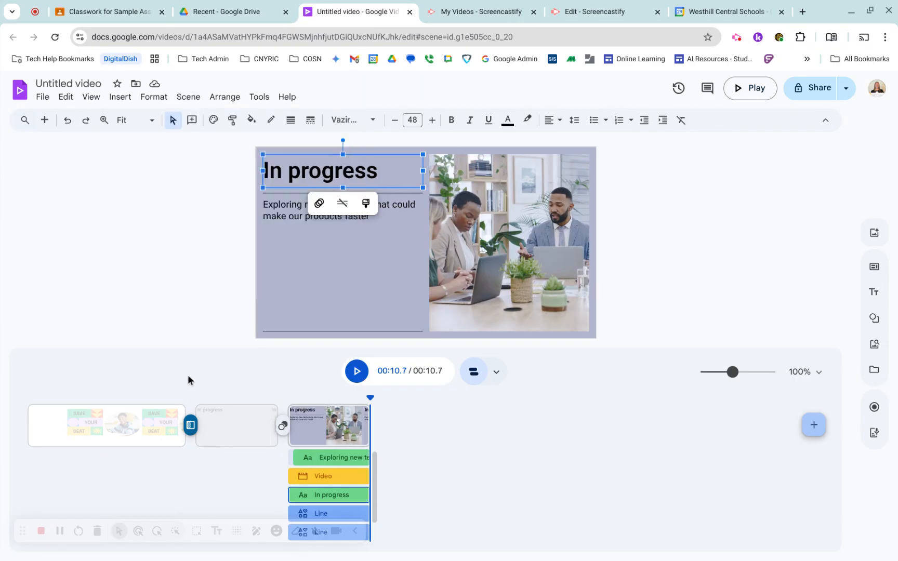
# Step: Set the Push transition between the first and second scenes to the downward direction and preview it partway through
pyautogui.moveTo(371, 399); pyautogui.dragTo(172, 393)
pyautogui.click(184, 422)
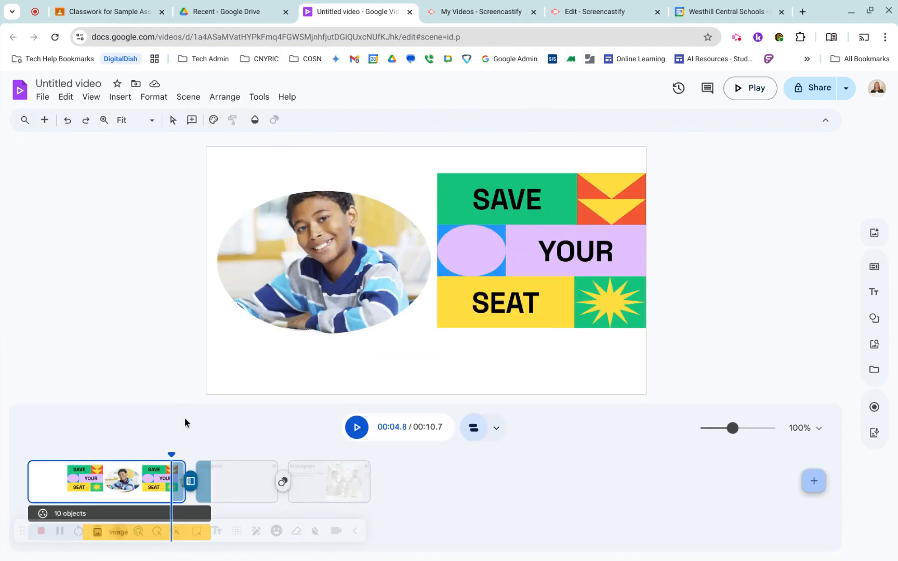
pyautogui.click(190, 479)
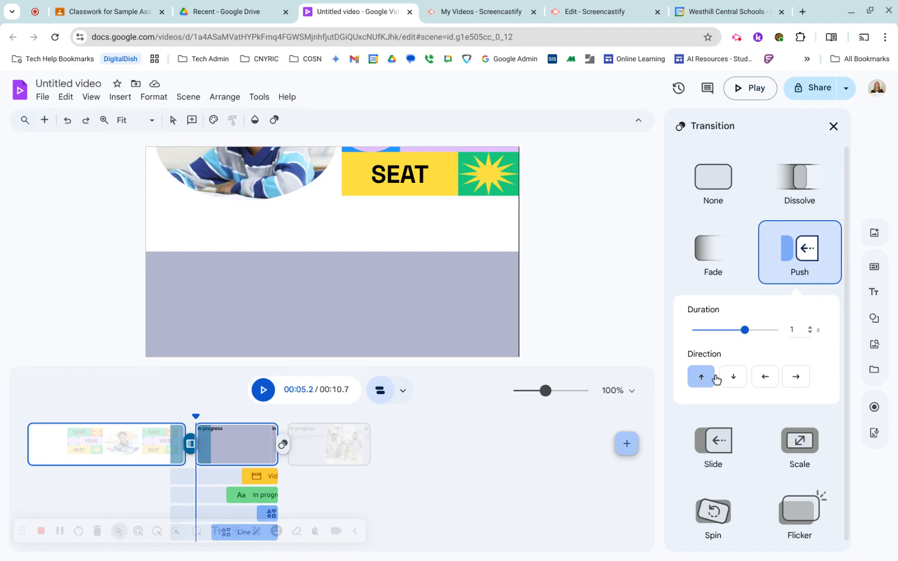
pyautogui.click(733, 379)
pyautogui.moveTo(196, 420)
pyautogui.mouseDown()
pyautogui.moveTo(177, 421)
pyautogui.moveTo(224, 421)
pyautogui.moveTo(187, 421)
pyautogui.mouseUp()
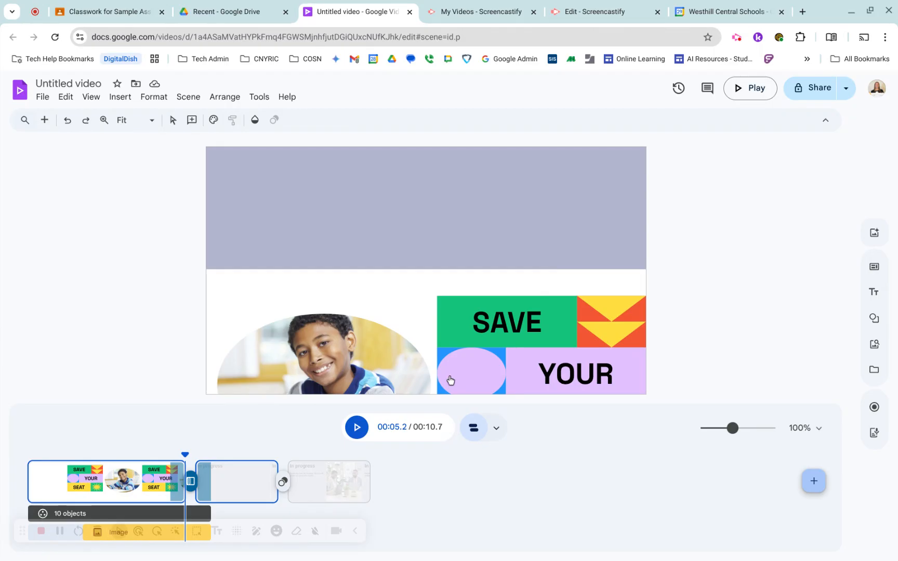
pyautogui.click(737, 36)
pyautogui.click(692, 106)
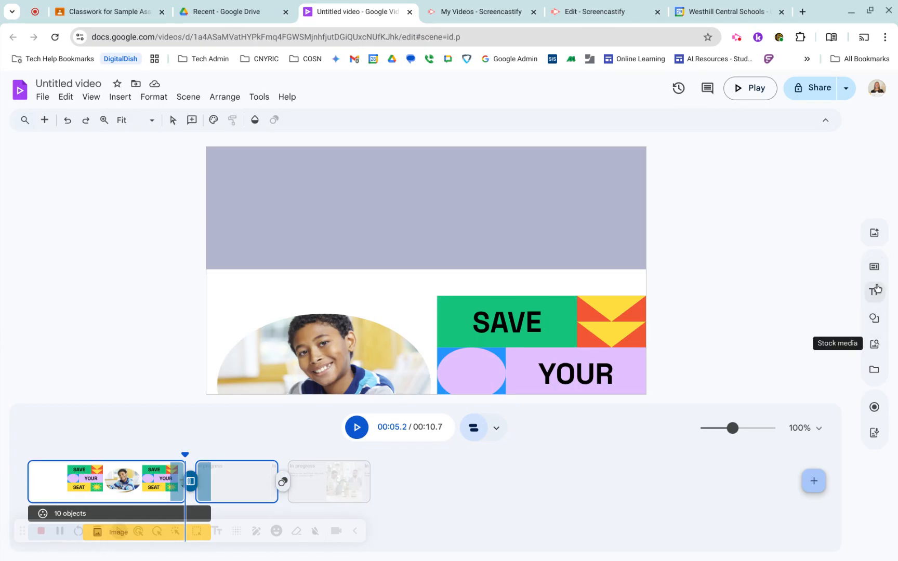
pyautogui.click(229, 97)
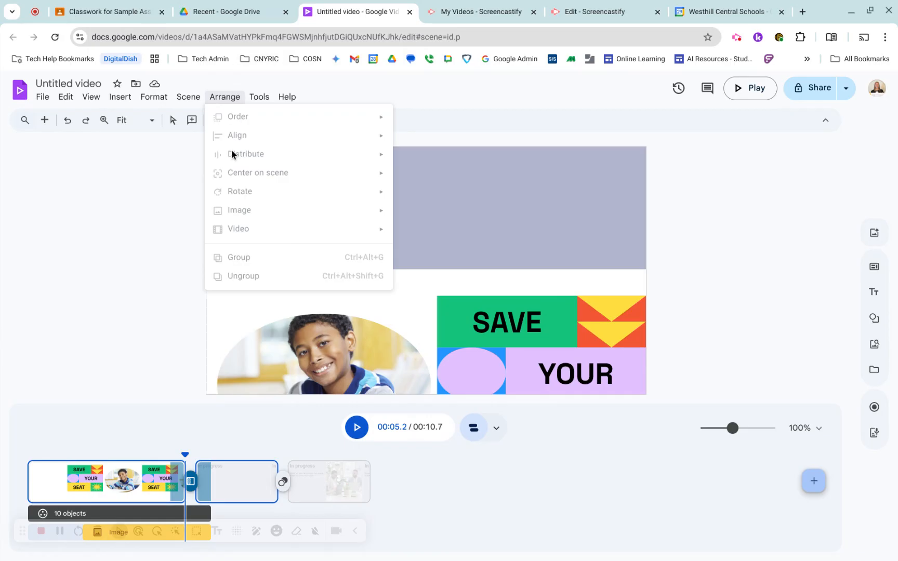
pyautogui.click(117, 226)
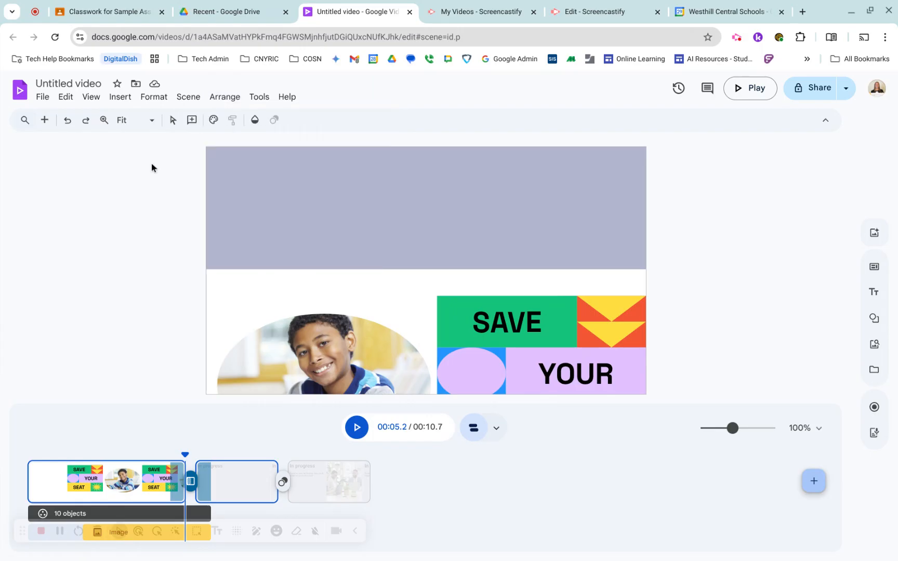
# Step: Go to about 00:03.4 in the first scene and add a title reading "This is my vid"
pyautogui.click(46, 474)
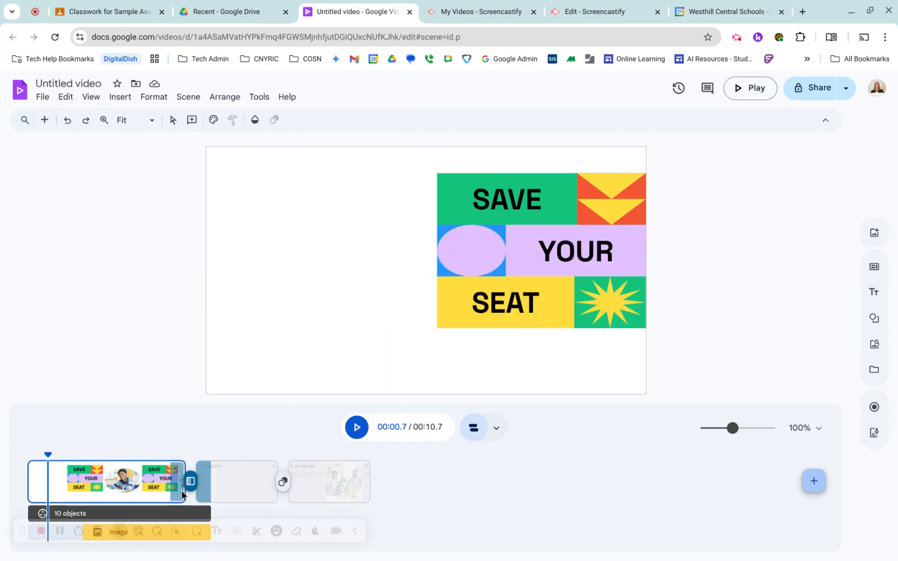
pyautogui.click(130, 478)
pyautogui.click(325, 257)
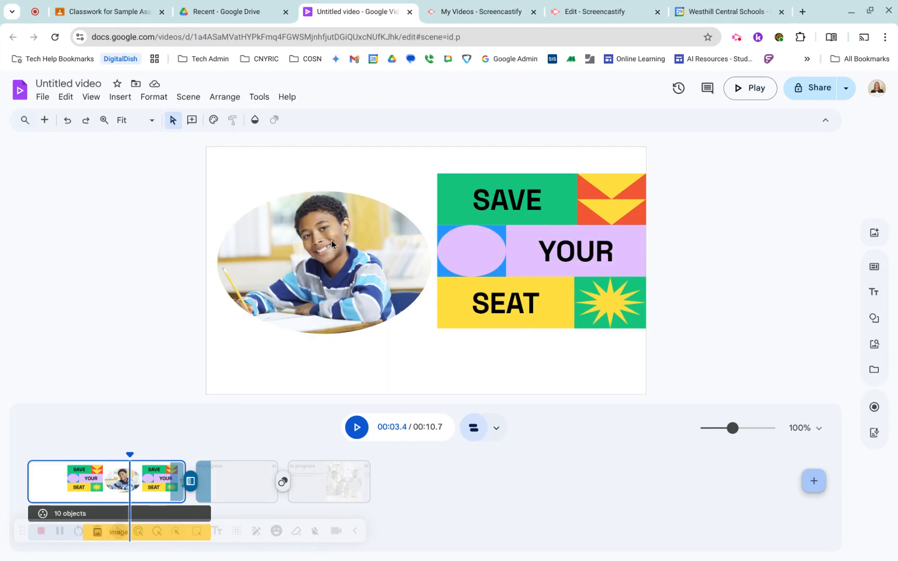
pyautogui.rightClick(333, 240)
pyautogui.click(280, 182)
pyautogui.click(120, 97)
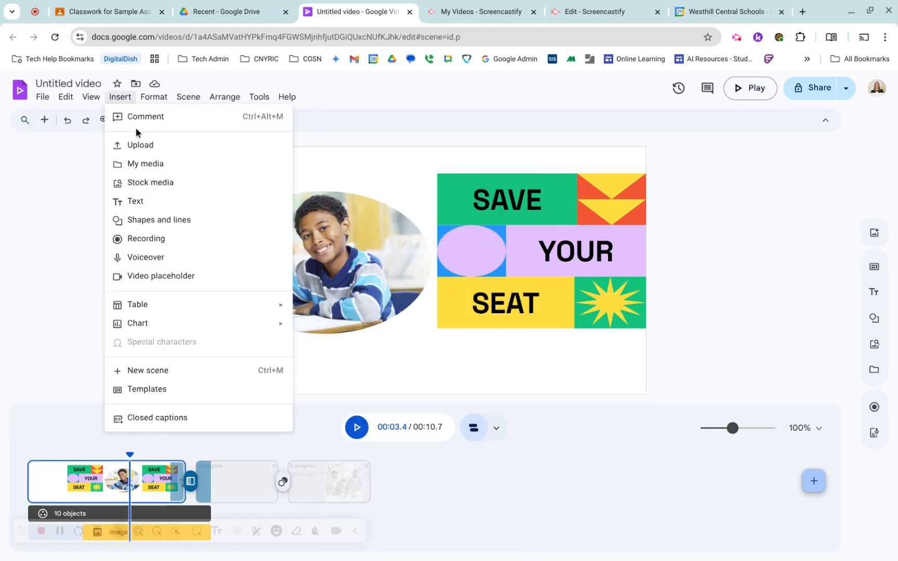
pyautogui.click(136, 201)
pyautogui.click(682, 126)
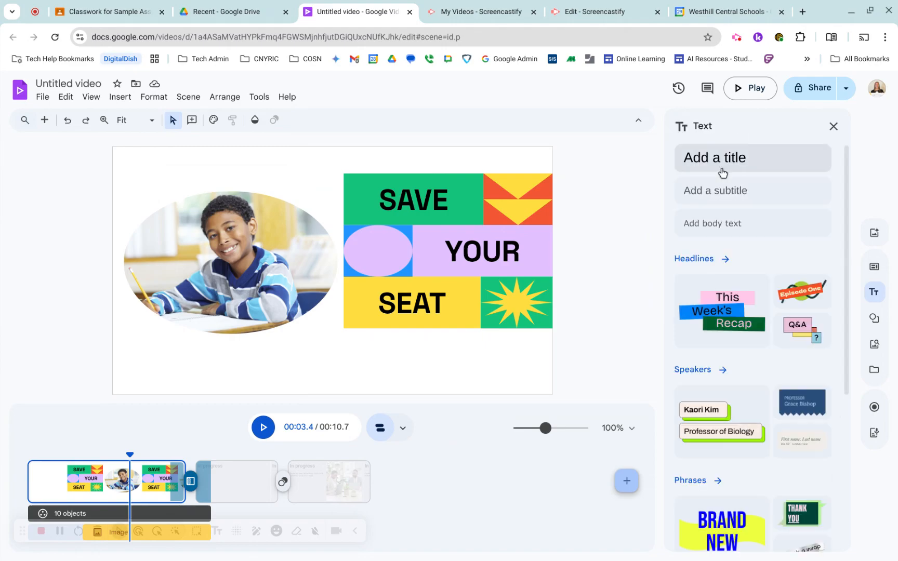
pyautogui.click(739, 160)
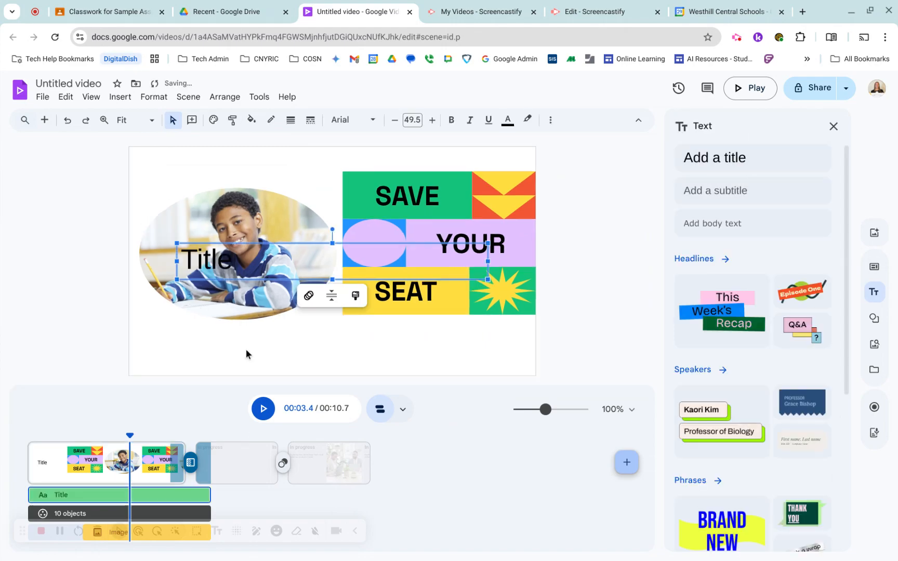
pyautogui.doubleClick(210, 263)
pyautogui.write('This is my vid')
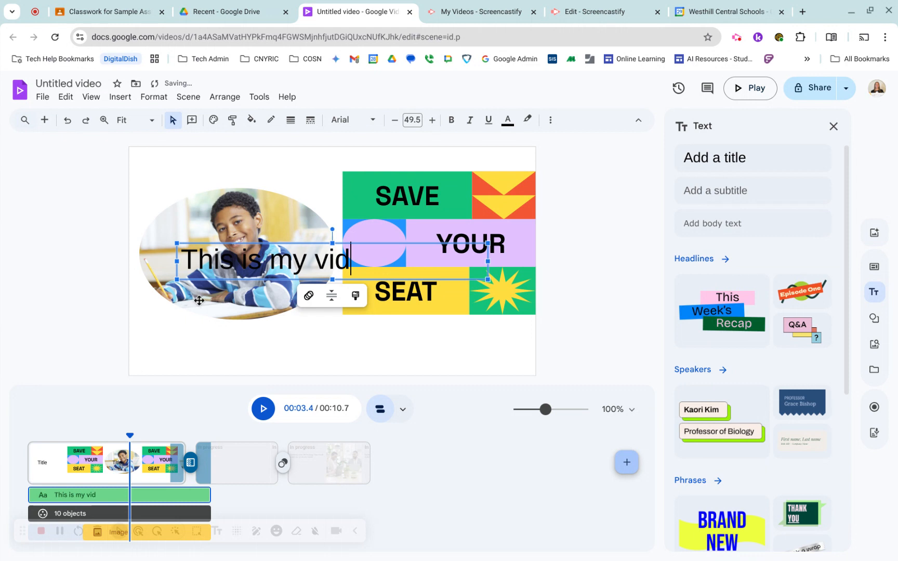
# Step: Move the "This is my vid" title up so it sits above the oval photo of the boy
pyautogui.click(232, 295)
pyautogui.moveTo(238, 263); pyautogui.dragTo(204, 184)
pyautogui.moveTo(204, 244); pyautogui.dragTo(175, 151)
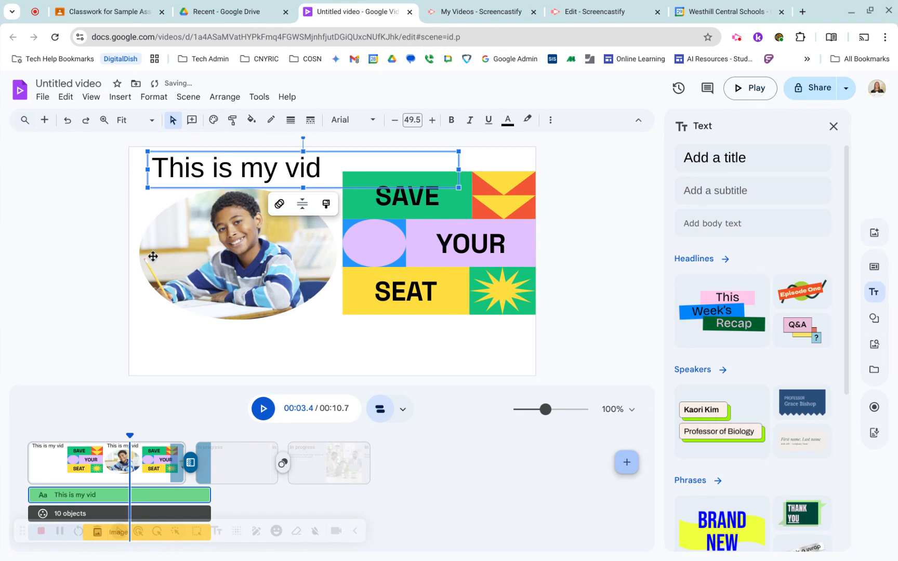
pyautogui.click(144, 211)
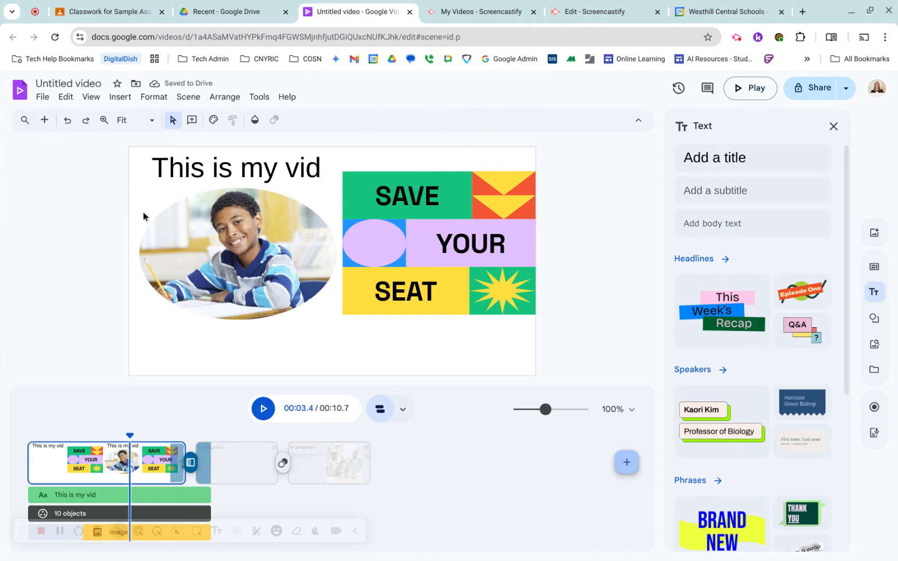
# Step: Select the title and the oval photo together and examine their order and horizontal and vertical alignment options
pyautogui.click(219, 172)
pyautogui.keyDown('shift'); pyautogui.click(217, 238); pyautogui.keyUp('shift')
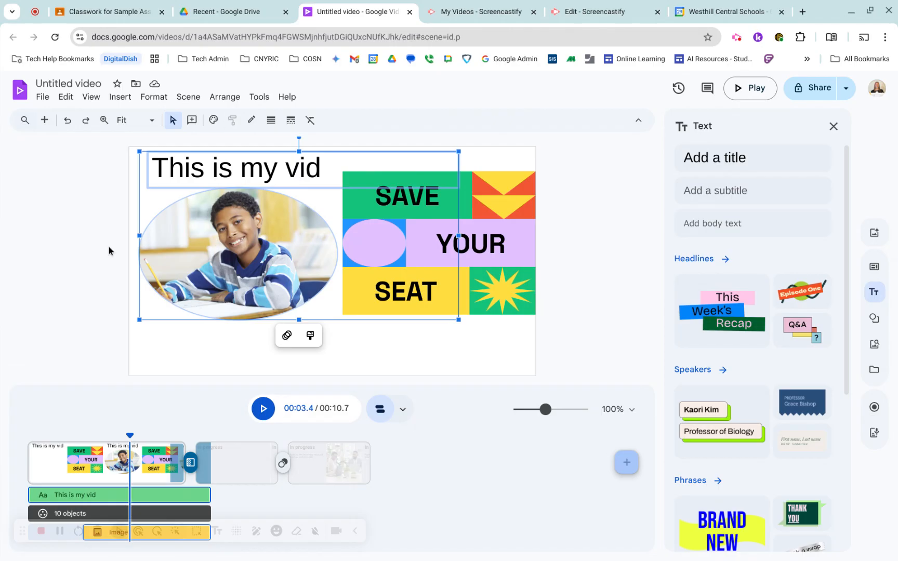
pyautogui.click(176, 332)
pyautogui.moveTo(82, 151); pyautogui.dragTo(245, 345)
pyautogui.rightClick(216, 241)
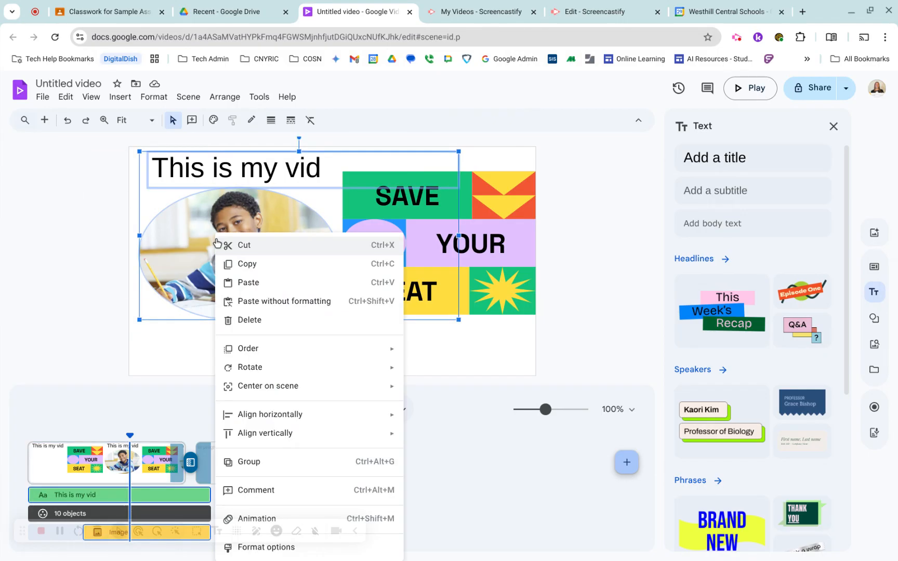
pyautogui.moveTo(253, 417)
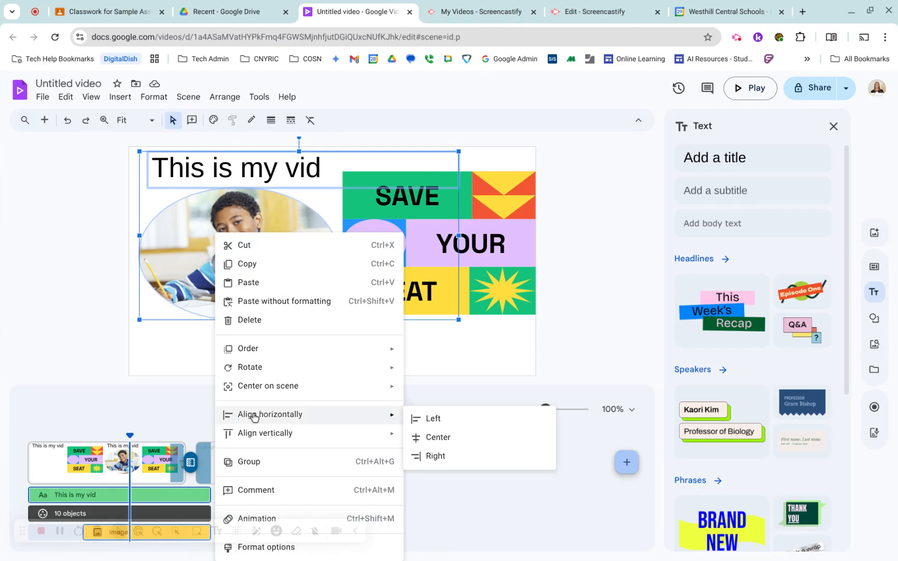
pyautogui.moveTo(267, 442)
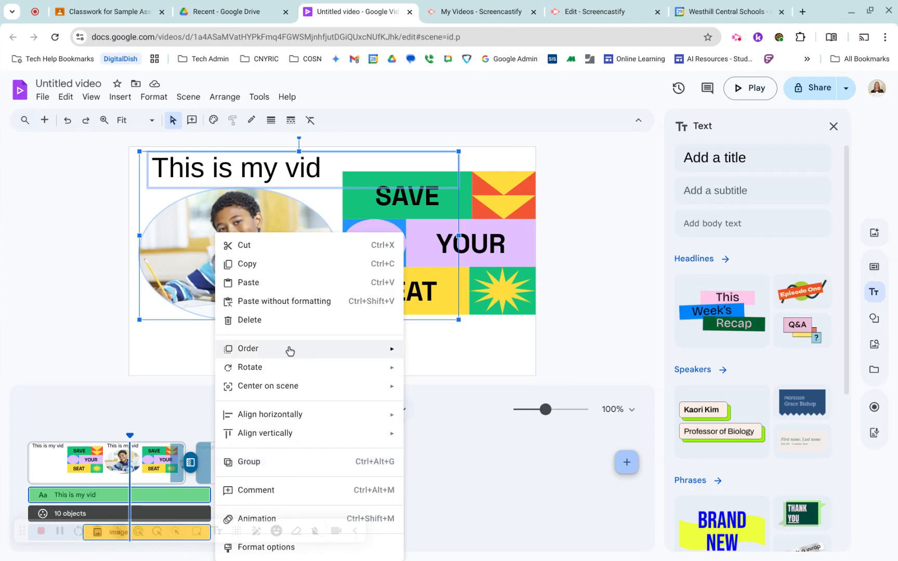
pyautogui.moveTo(289, 350)
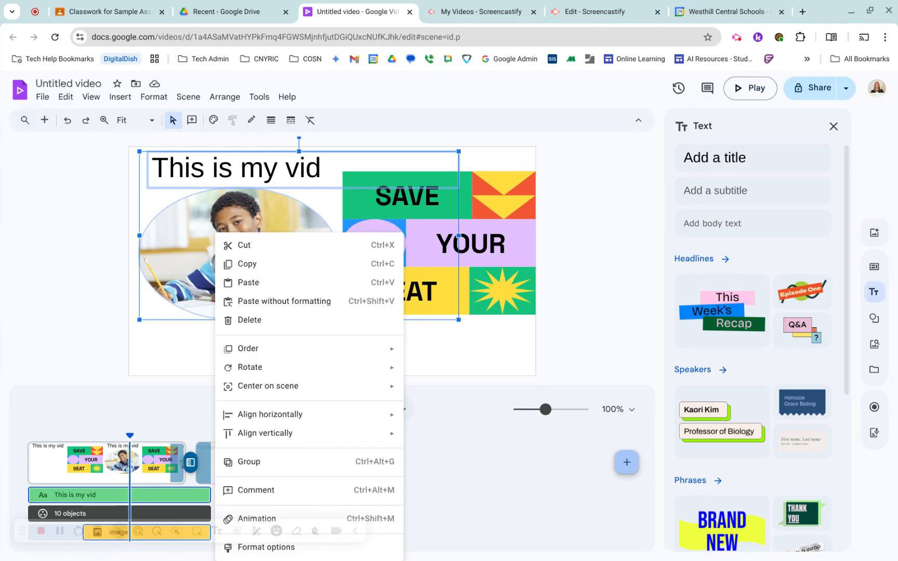
pyautogui.click(184, 357)
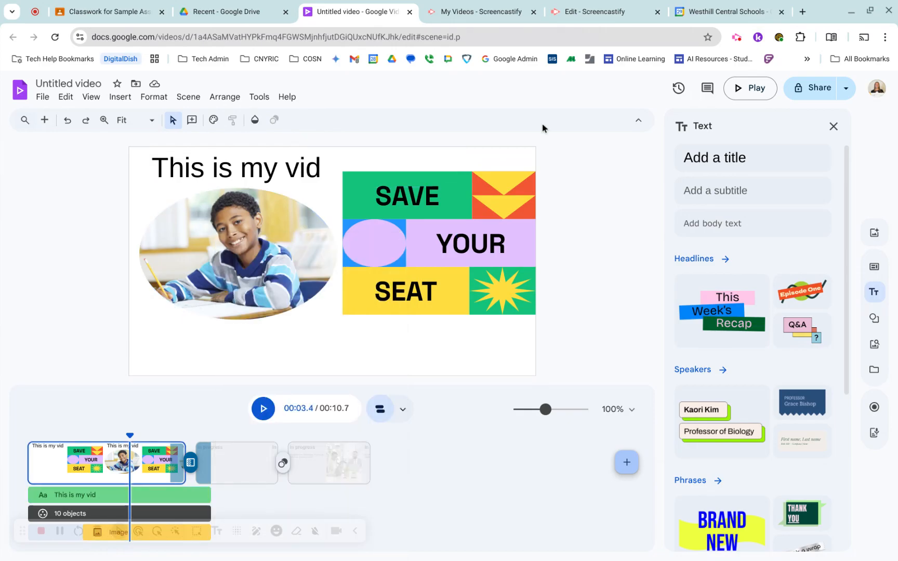
pyautogui.click(737, 37)
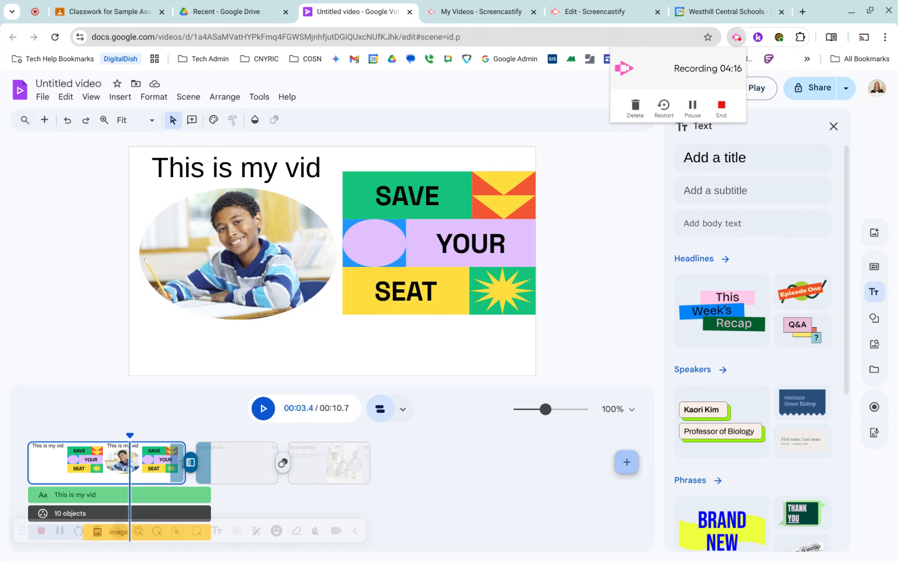
pyautogui.click(588, 157)
# Step: Close the text options and add a new blank scene after the first scene
pyautogui.click(831, 127)
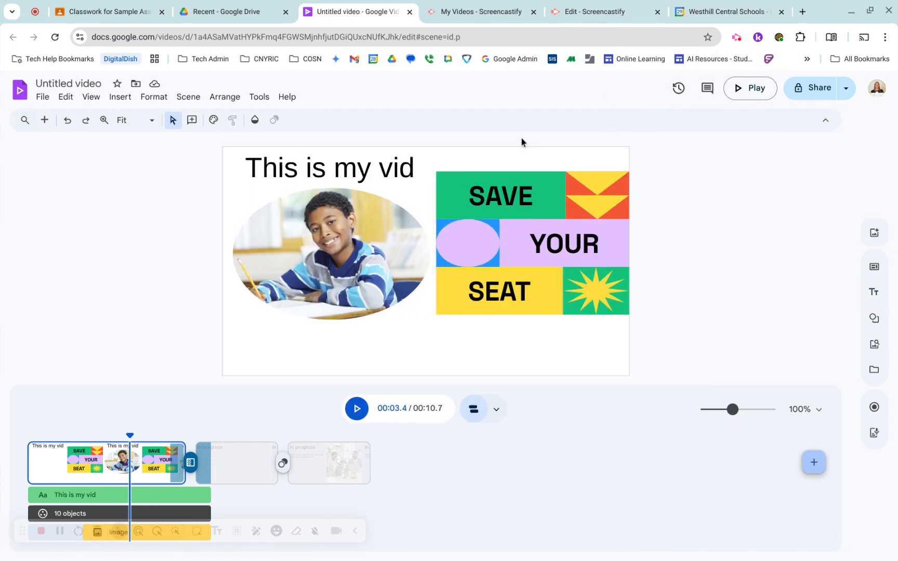
pyautogui.click(189, 96)
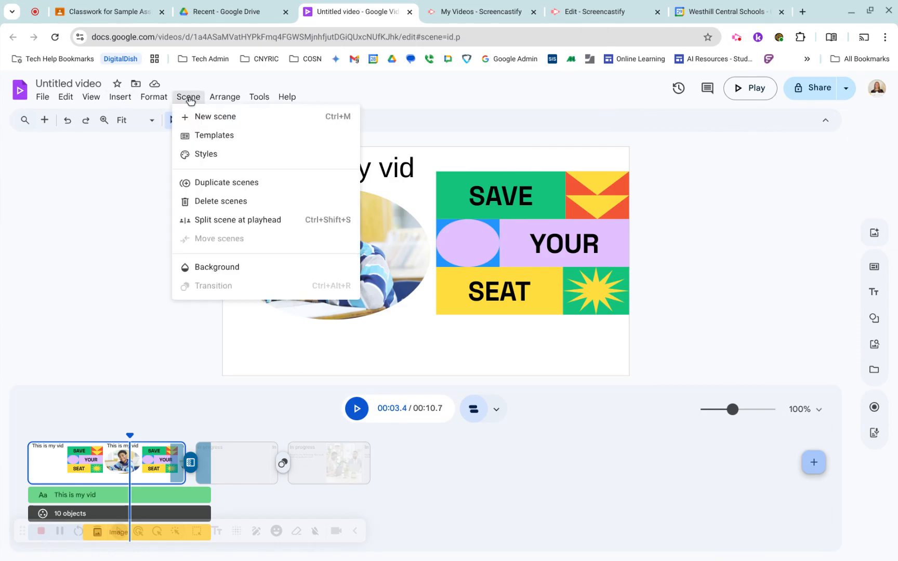
pyautogui.click(214, 118)
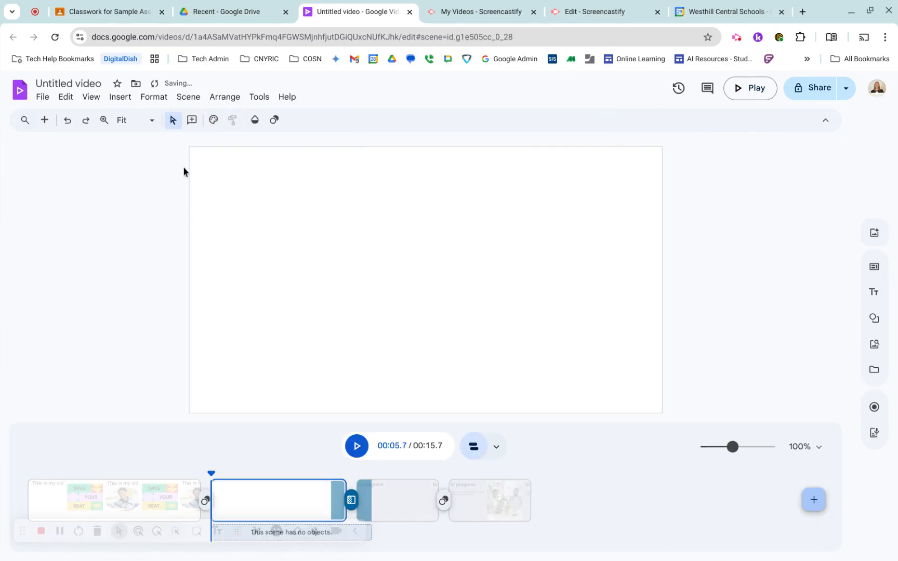
# Step: Add a circular video placeholder to the blank scene and place it in the right half of the canvas
pyautogui.click(119, 97)
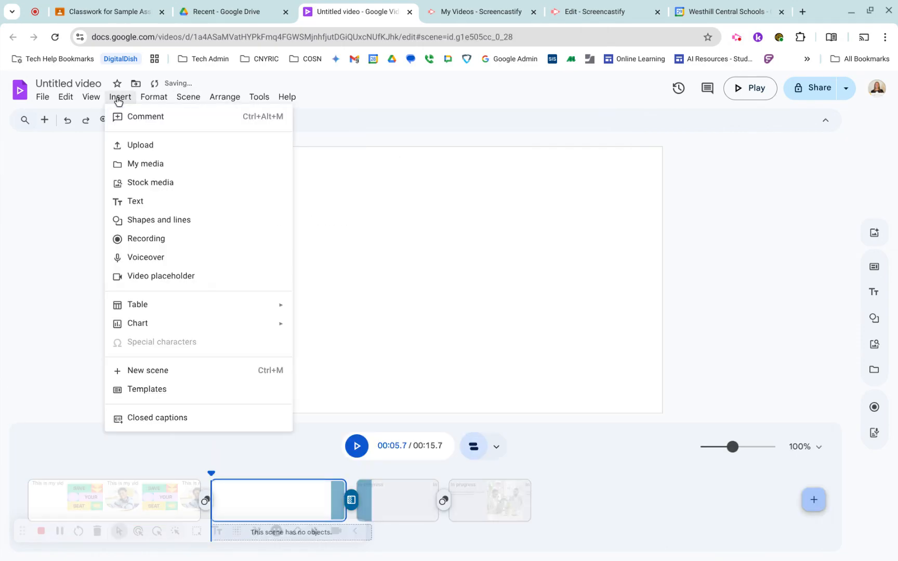
pyautogui.click(159, 276)
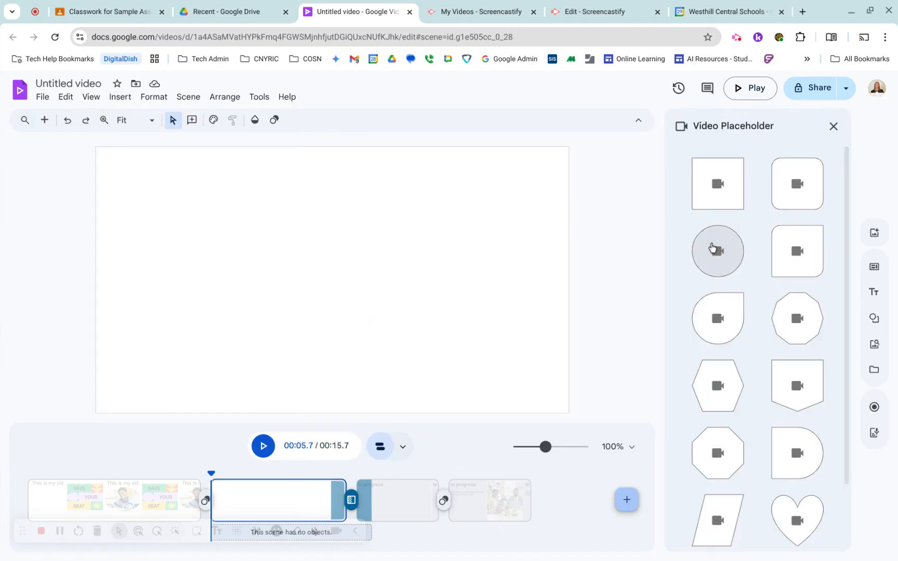
pyautogui.click(716, 249)
pyautogui.moveTo(156, 192); pyautogui.dragTo(455, 225)
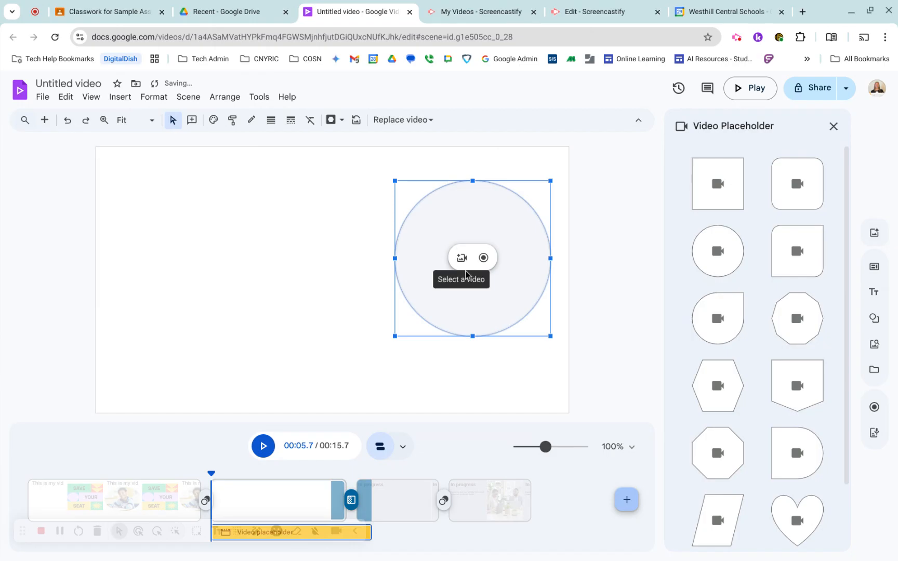
pyautogui.click(332, 288)
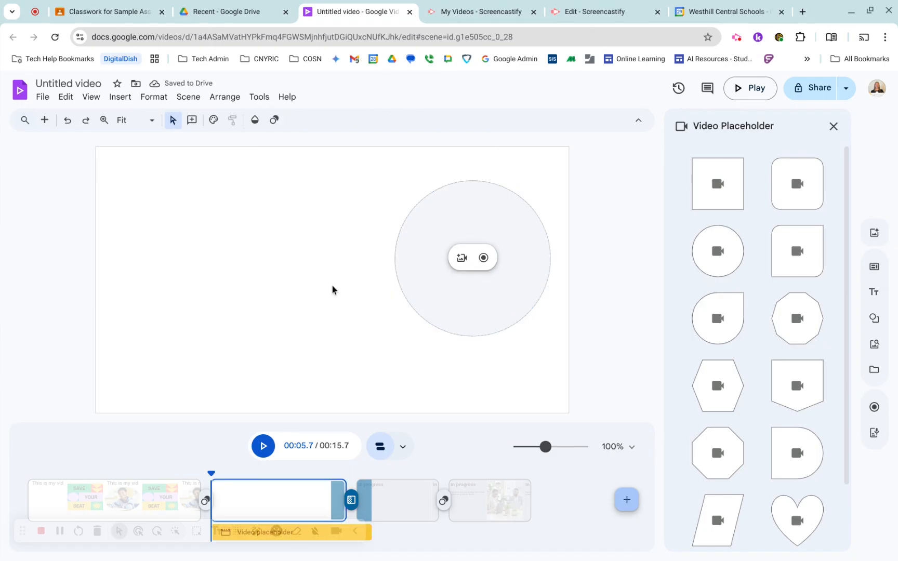
# Step: Examine the insertable items and the media source options for filling the circular video placeholder
pyautogui.click(120, 97)
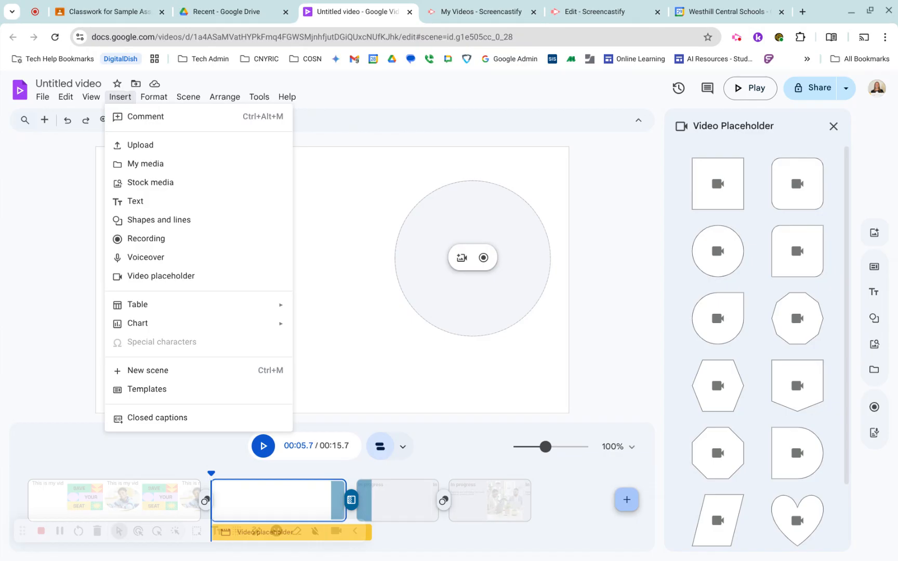
pyautogui.click(310, 200)
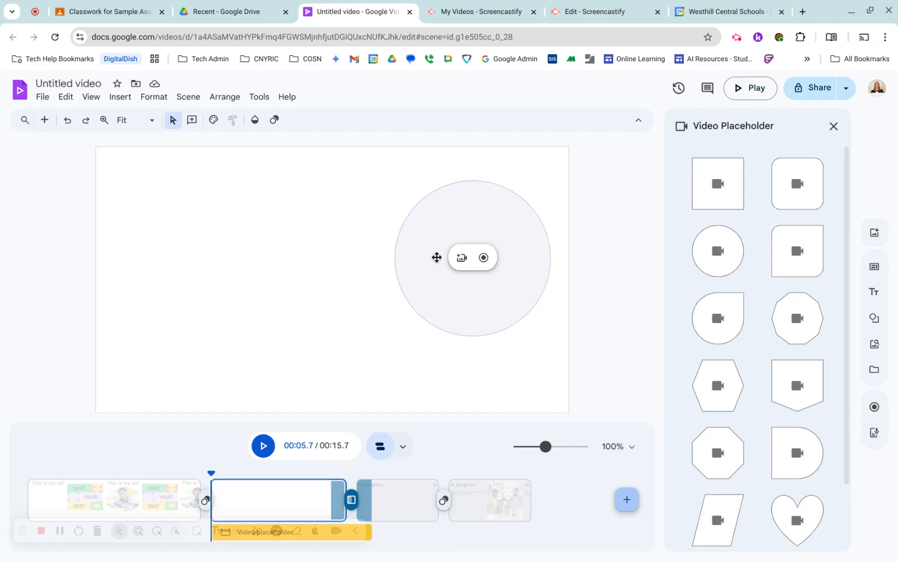
pyautogui.click(461, 260)
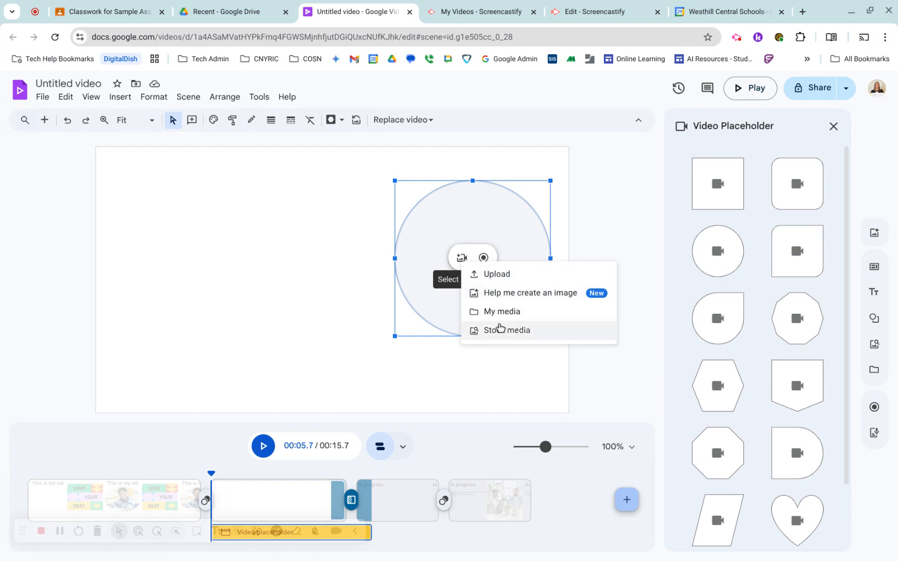
pyautogui.click(314, 264)
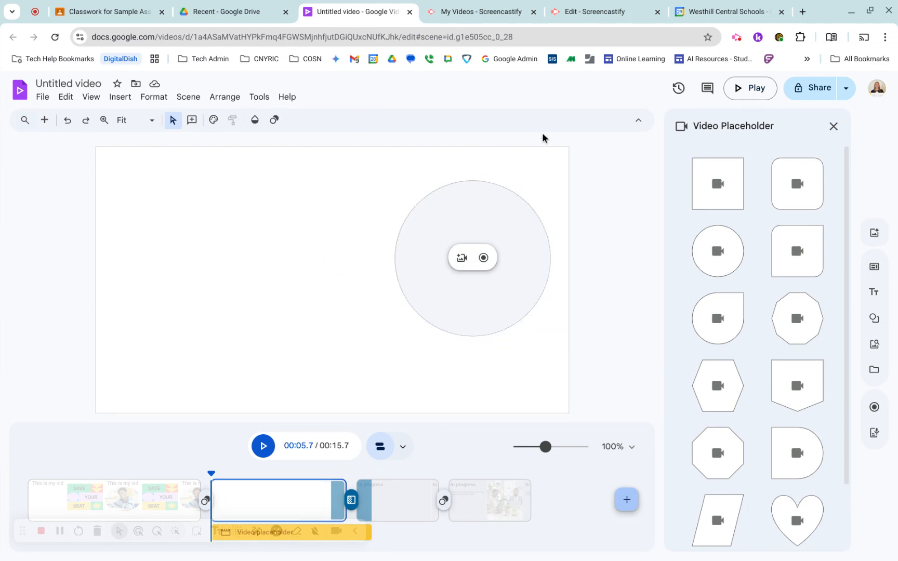
pyautogui.click(736, 37)
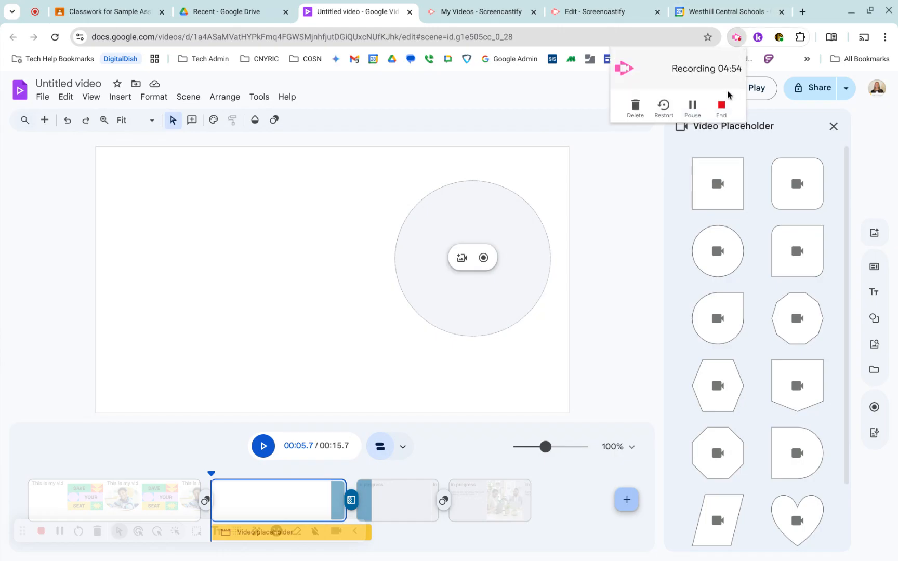
pyautogui.click(692, 107)
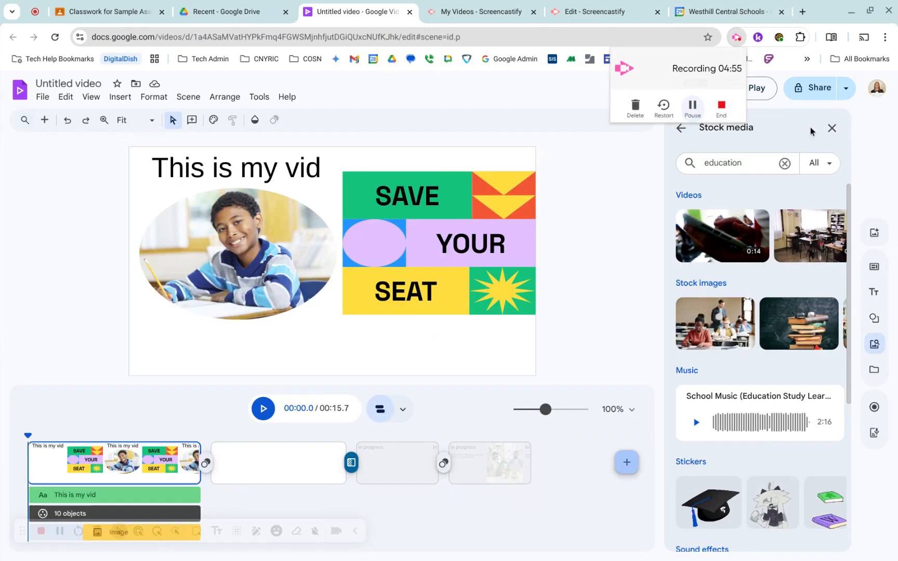
# Step: Close the stock media options and open the recording studio from about 00:07.4 in the second scene
pyautogui.click(830, 125)
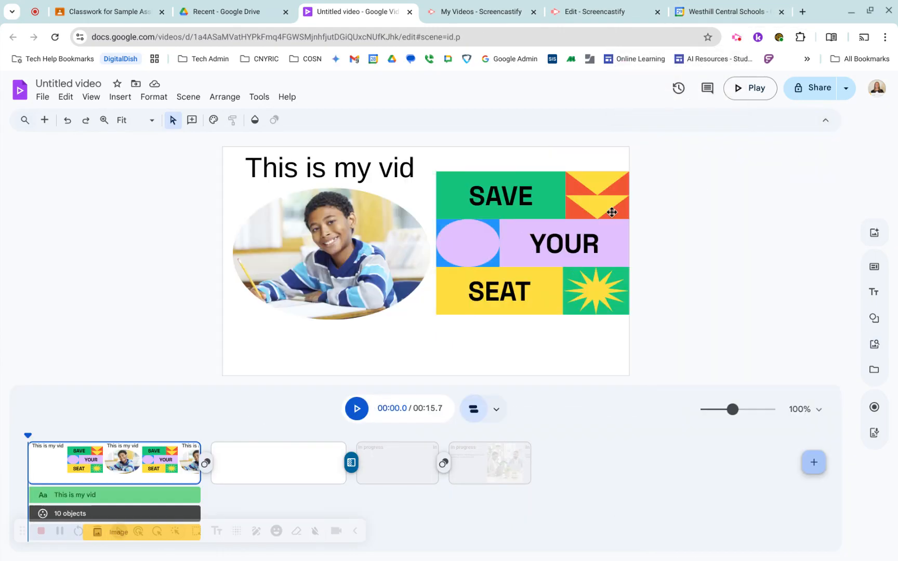
pyautogui.click(263, 470)
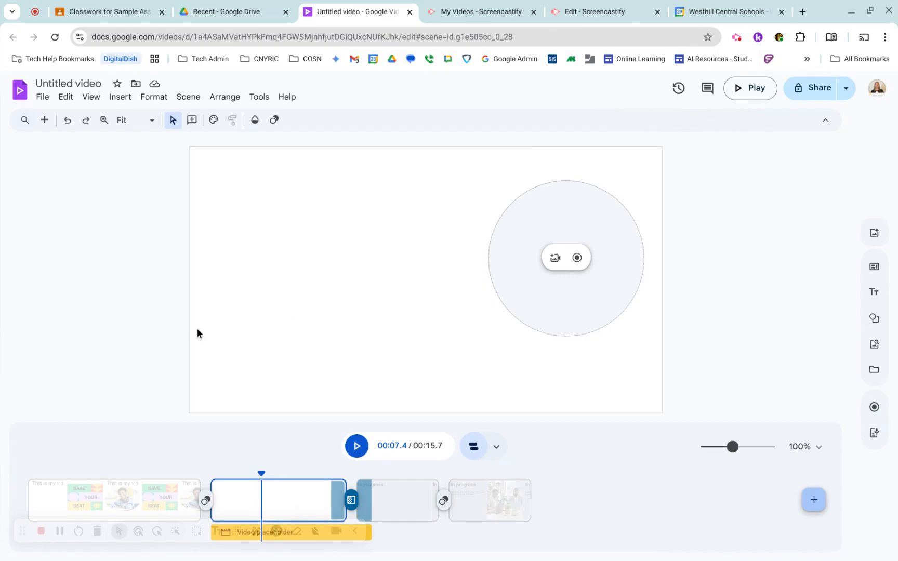
pyautogui.click(113, 99)
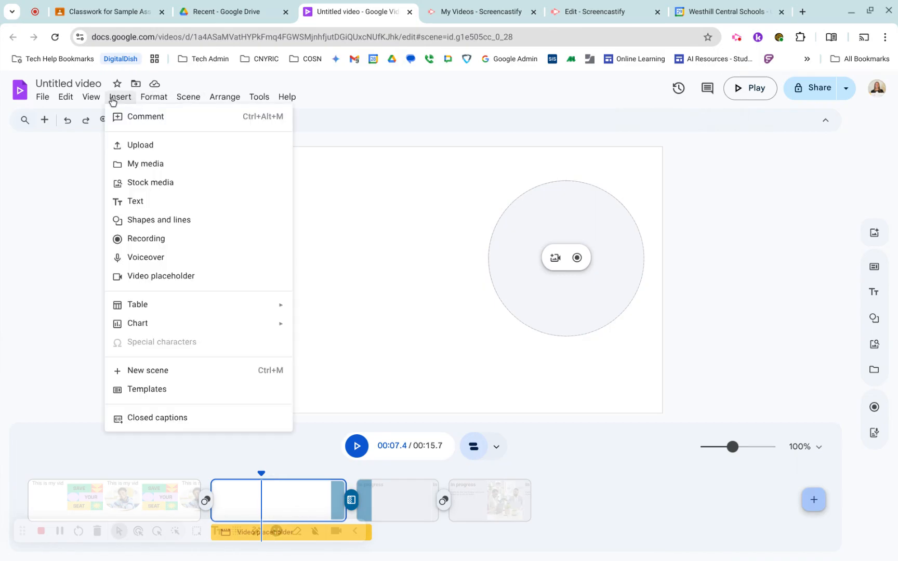
pyautogui.click(158, 243)
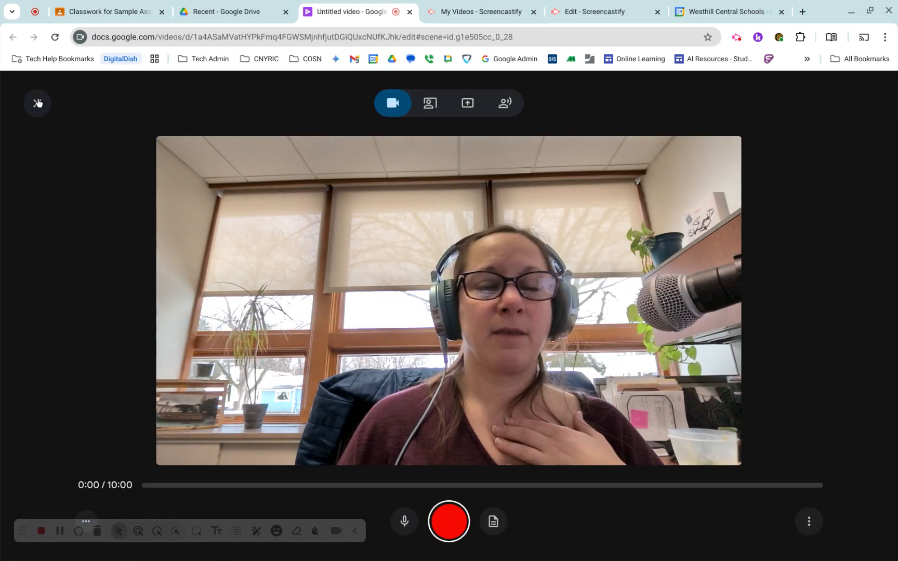
# Step: Examine the camera-and-screen and audio-and-screen recording modes without sharing a screen
pyautogui.click(435, 106)
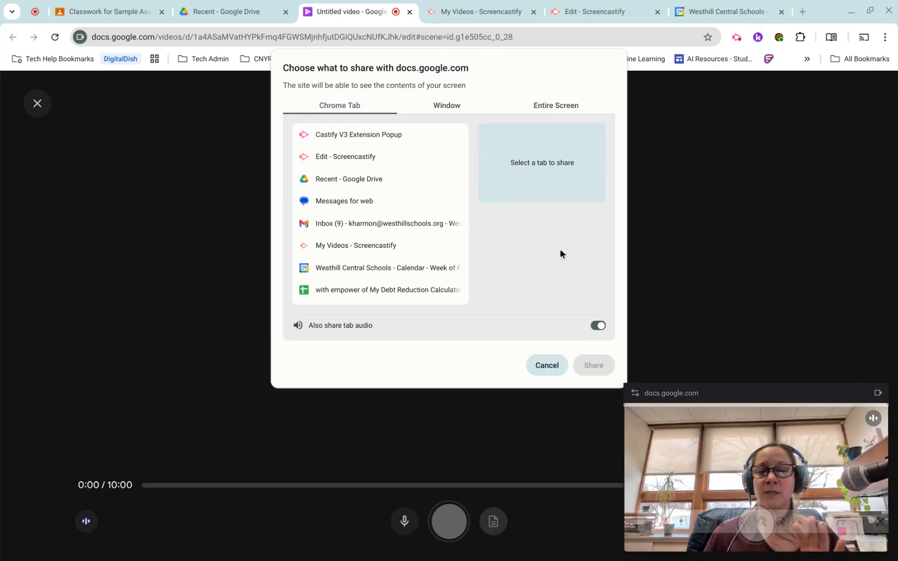
pyautogui.click(545, 365)
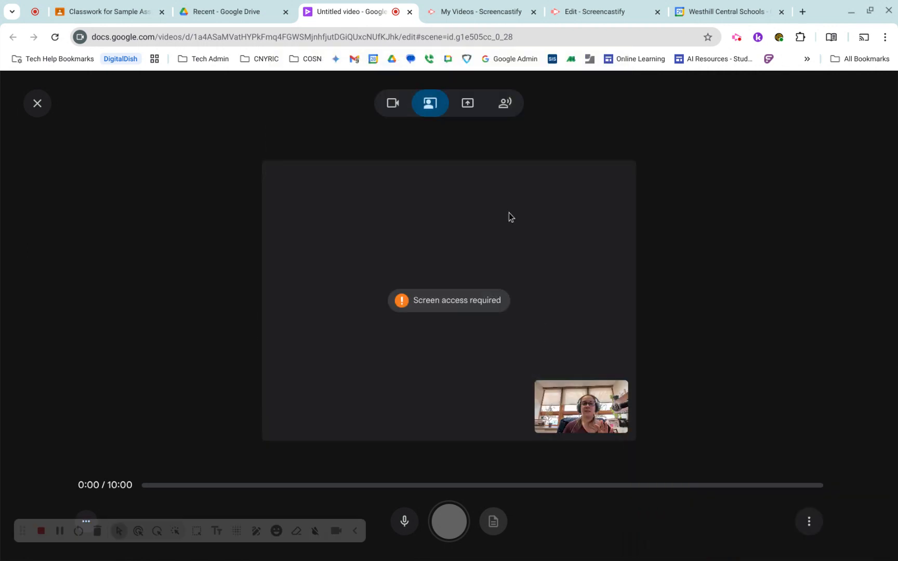
pyautogui.click(467, 103)
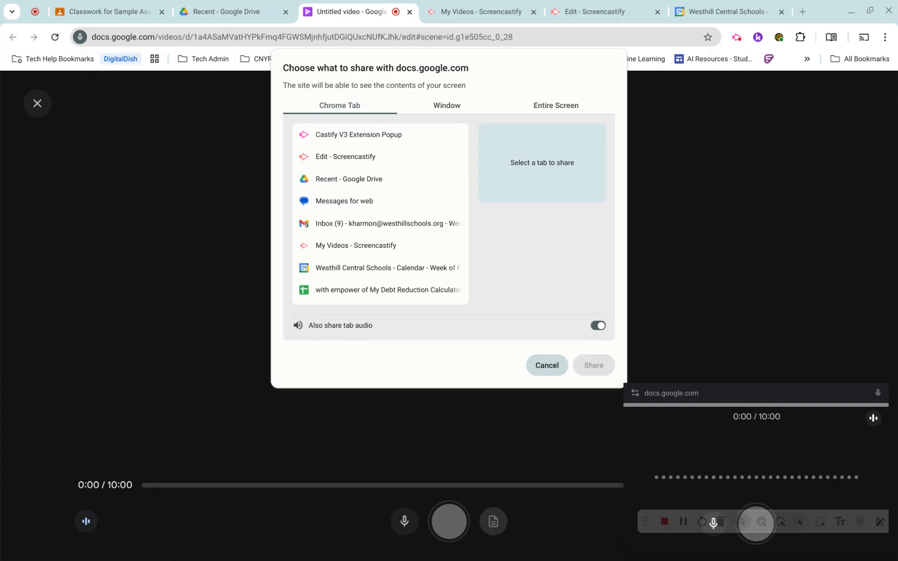
pyautogui.click(547, 366)
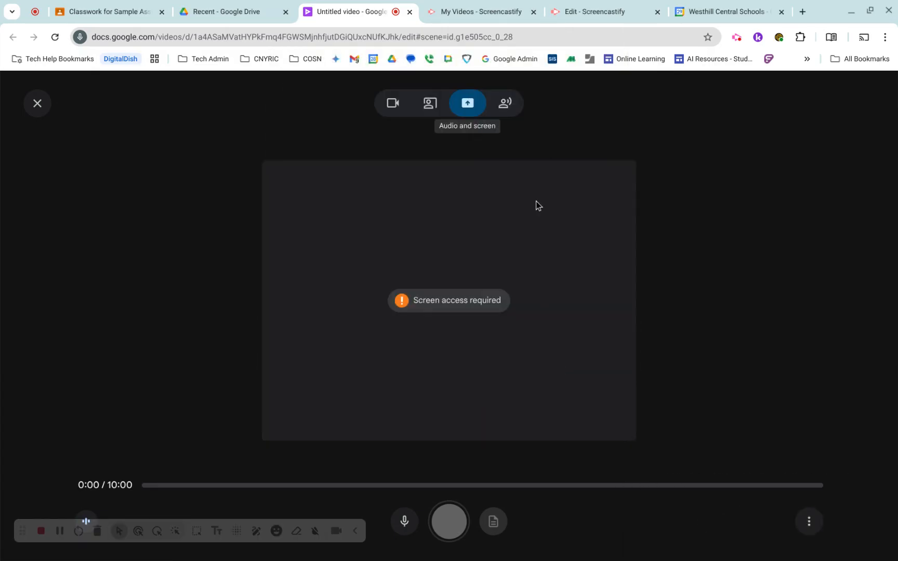
# Step: Record about 24 seconds in the audio-only mode and insert the recording into the video
pyautogui.click(503, 108)
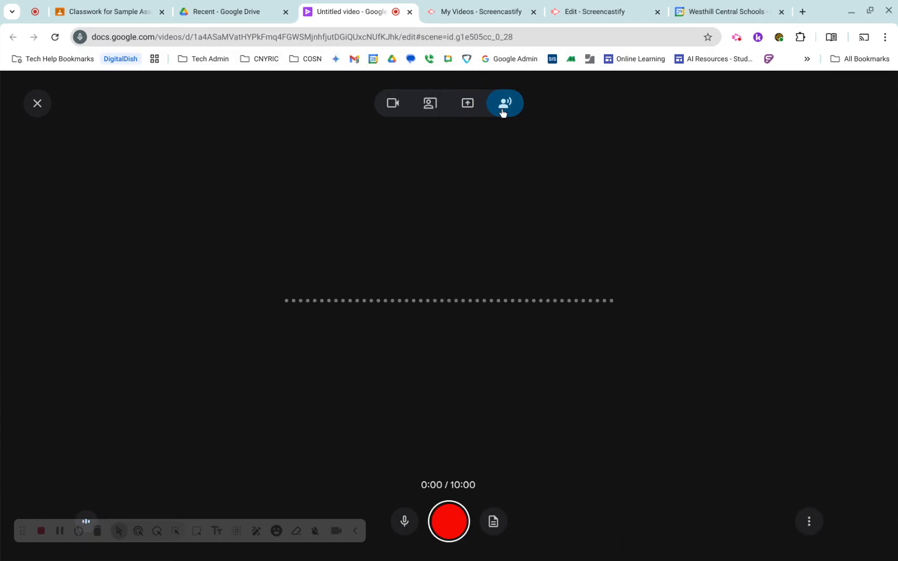
pyautogui.click(449, 523)
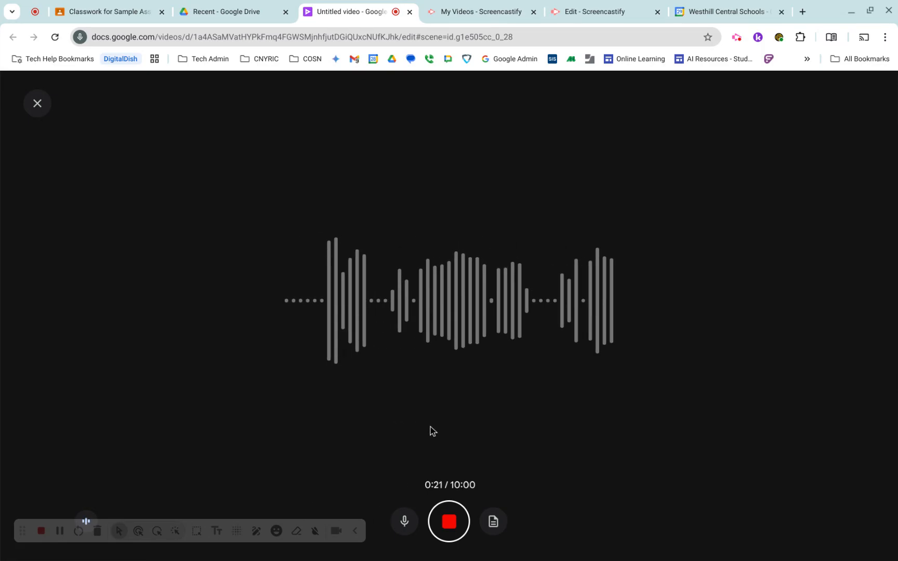
pyautogui.click(449, 522)
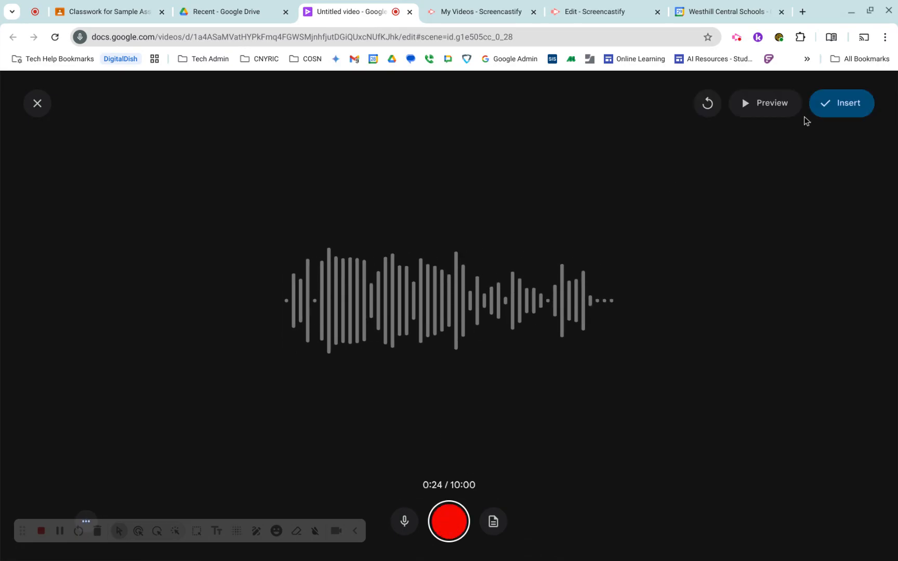
pyautogui.click(842, 103)
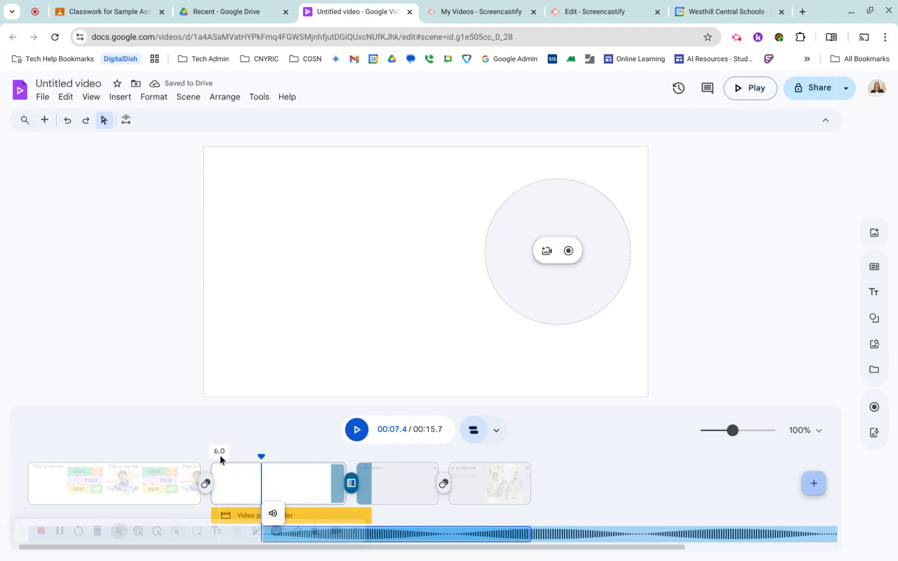
# Step: Go to about 00:06.5 and move the audio recording to the very start of the timeline
pyautogui.moveTo(260, 458); pyautogui.dragTo(234, 457)
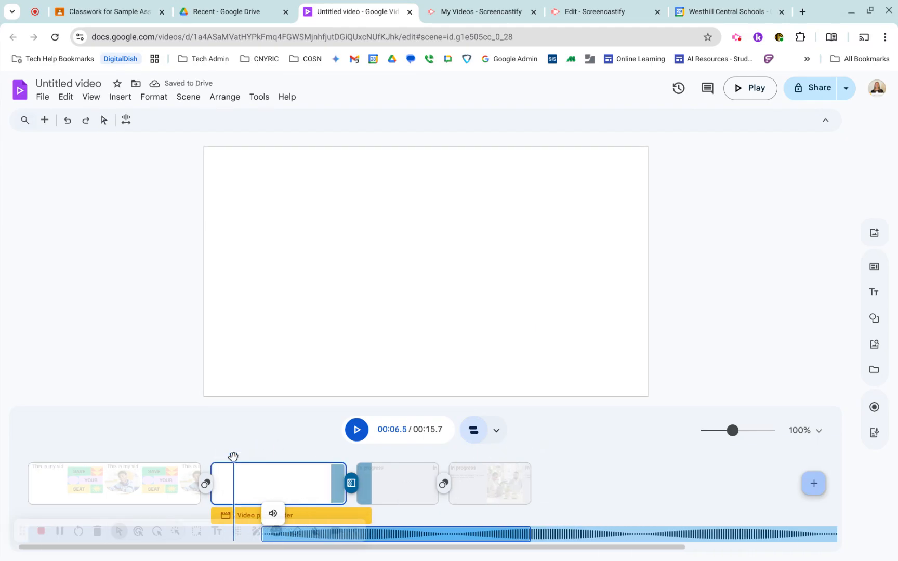
pyautogui.click(254, 480)
pyautogui.moveTo(591, 539); pyautogui.dragTo(337, 540)
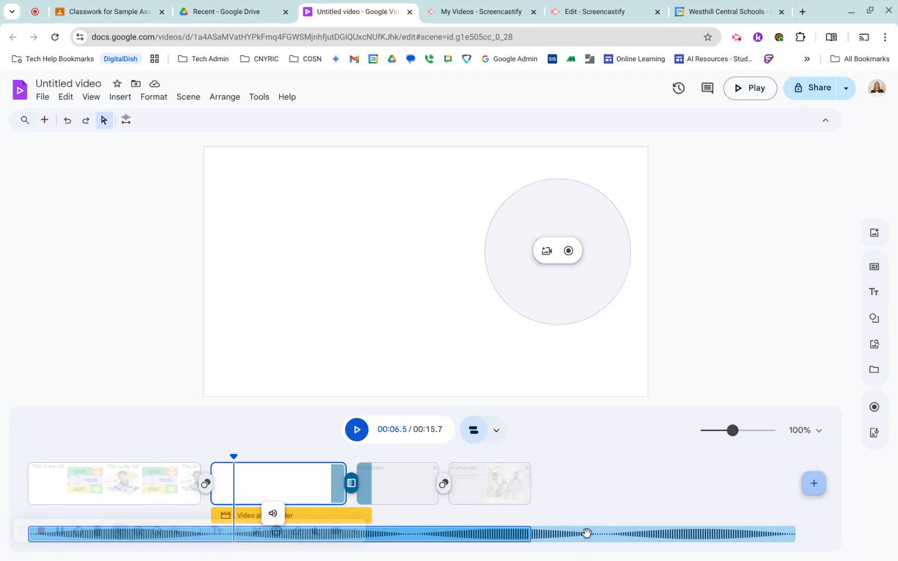
# Step: Lengthen the last scene so it ends together with the audio recording, at about 00:24.5
pyautogui.click(530, 488)
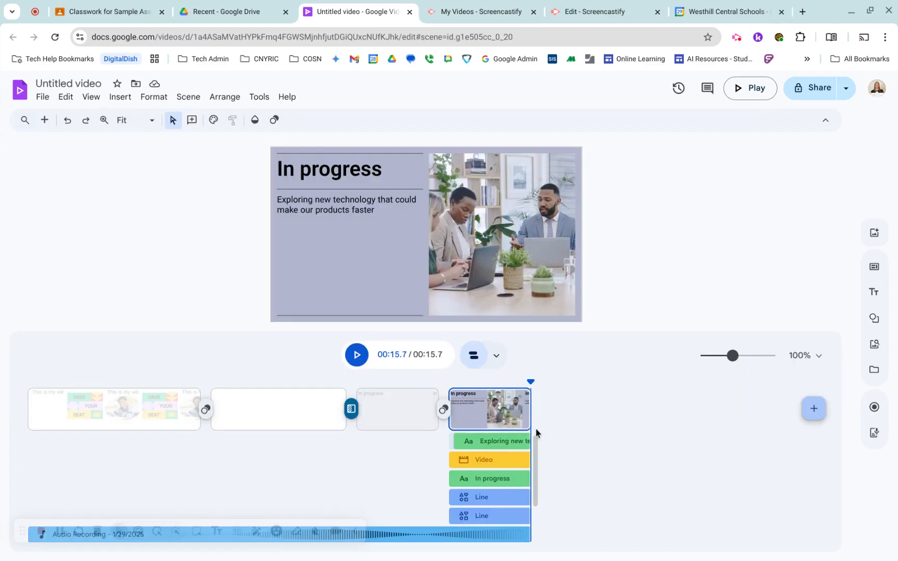
pyautogui.moveTo(530, 409); pyautogui.dragTo(337, 406)
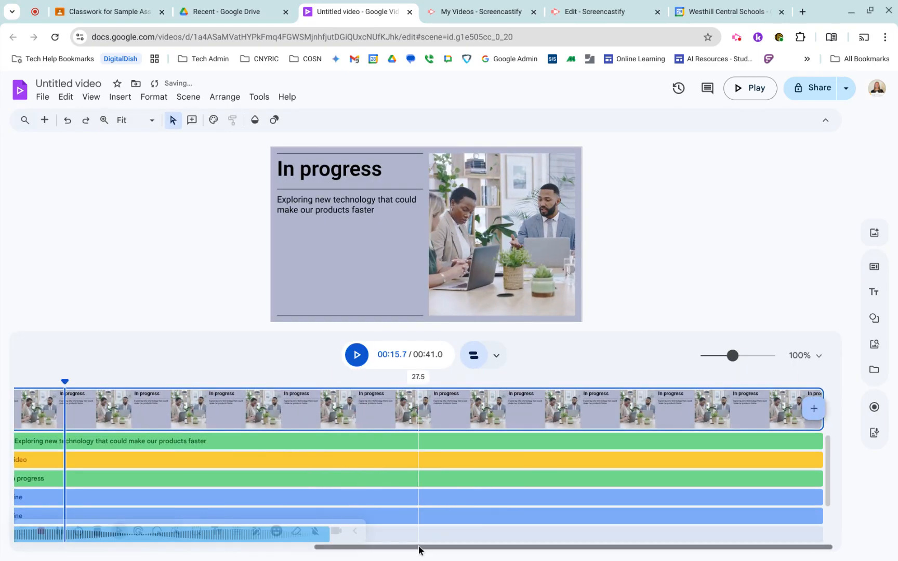
pyautogui.hscroll(-5, 418, 545)
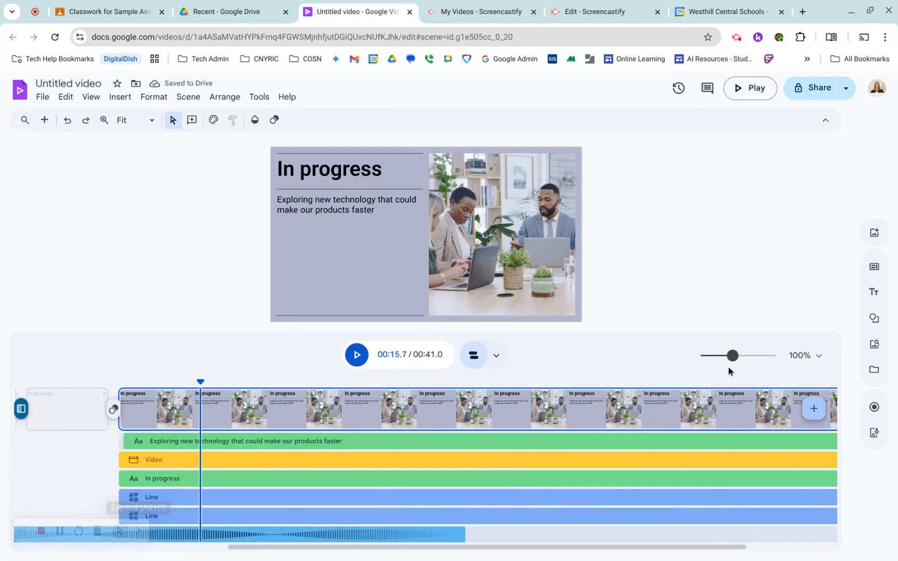
pyautogui.moveTo(732, 356); pyautogui.dragTo(729, 357)
pyautogui.moveTo(726, 357); pyautogui.dragTo(724, 355)
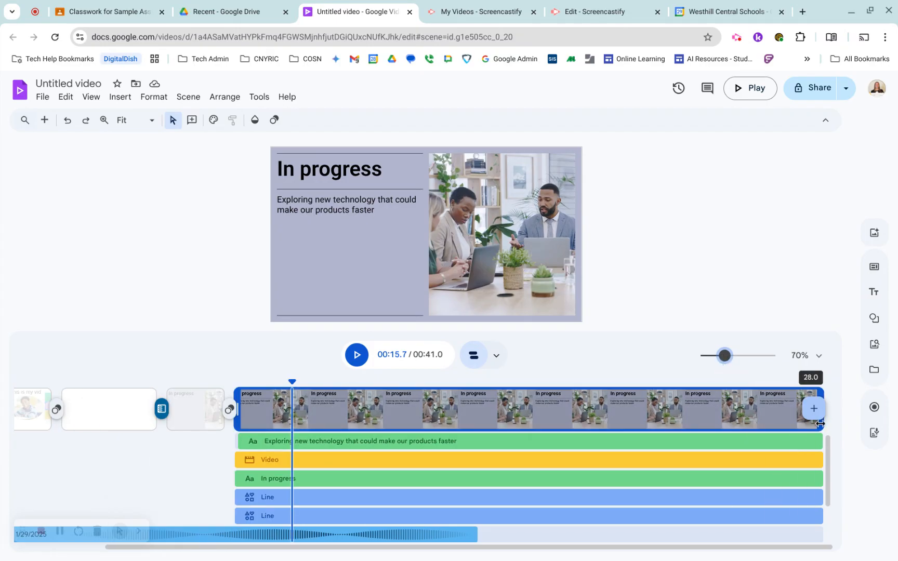
pyautogui.moveTo(816, 423); pyautogui.dragTo(571, 437)
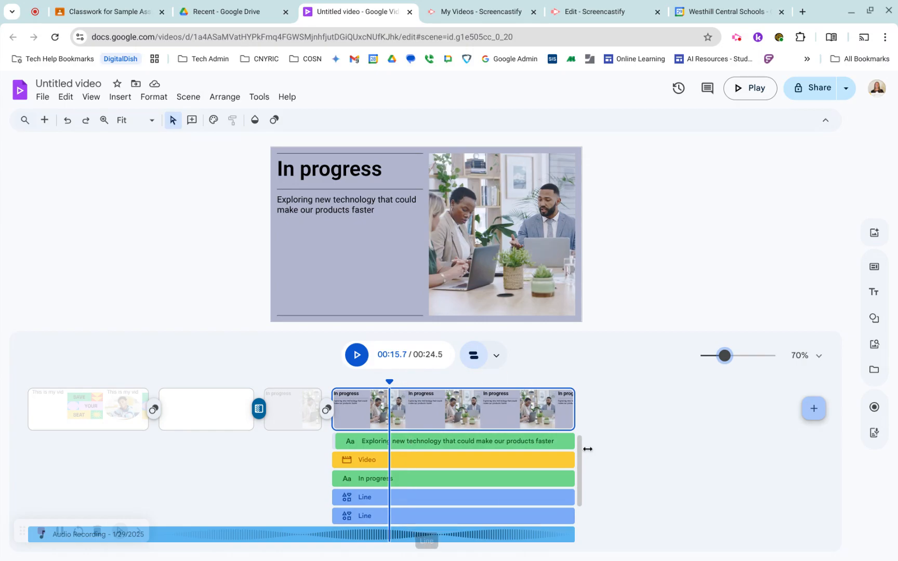
# Step: Try closer and wider timeline zoom levels, including 200% and 110%, and finish at 90%
pyautogui.moveTo(724, 355); pyautogui.dragTo(755, 358)
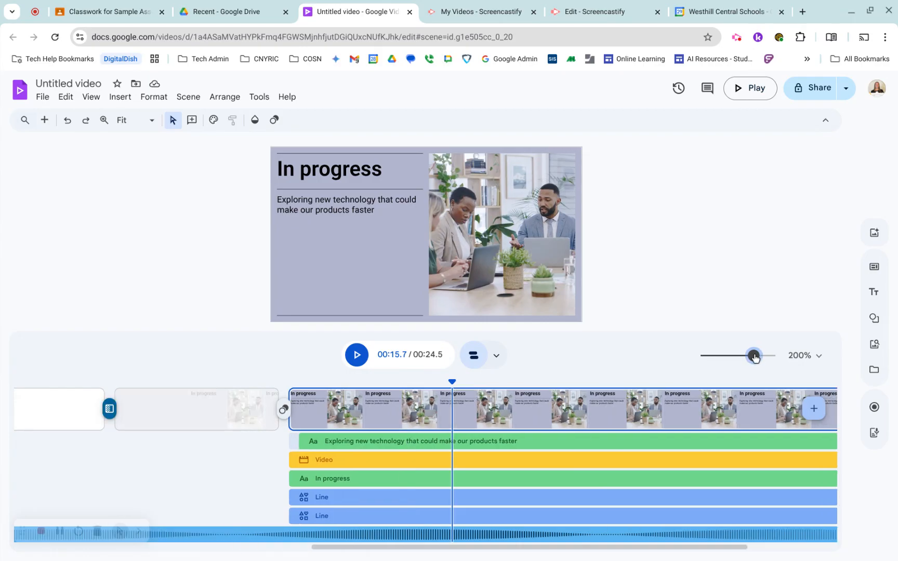
pyautogui.moveTo(753, 357); pyautogui.dragTo(703, 355)
pyautogui.click(751, 356)
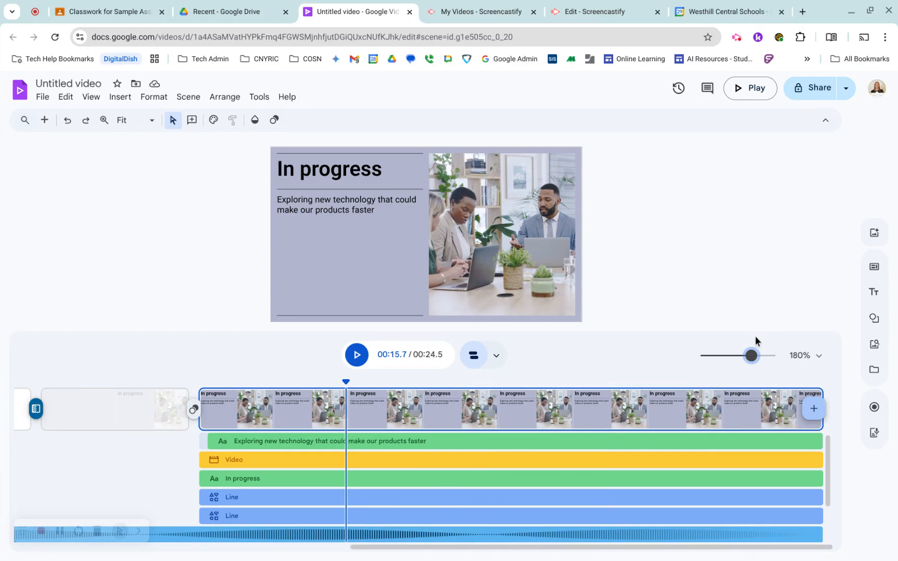
pyautogui.click(767, 357)
pyautogui.moveTo(765, 357); pyautogui.dragTo(735, 358)
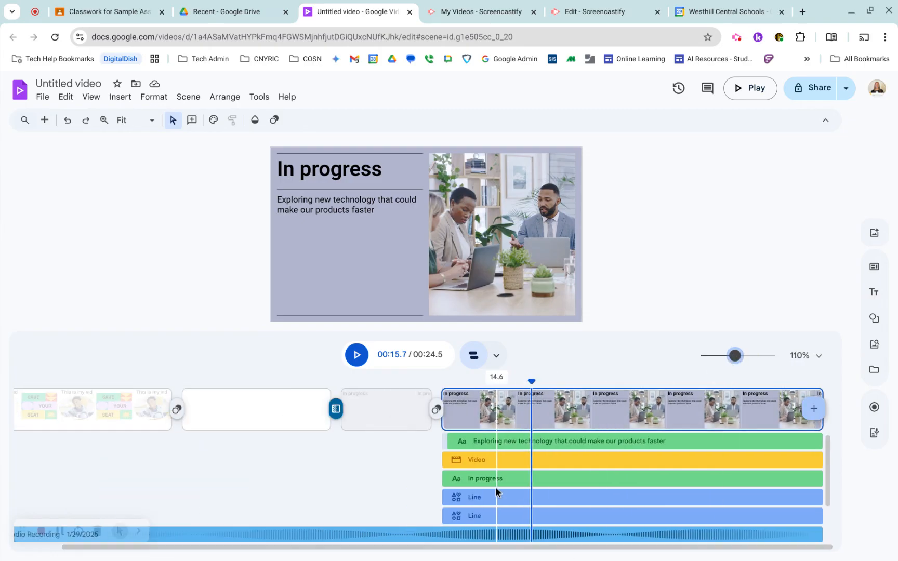
pyautogui.moveTo(735, 361); pyautogui.dragTo(729, 357)
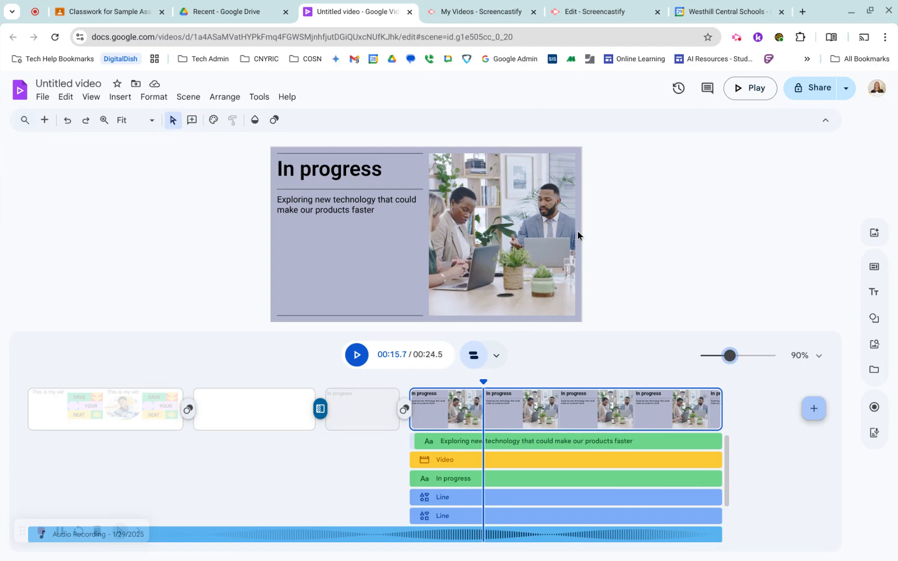
# Step: Look through the first two scenes of the video on the timeline
pyautogui.click(737, 36)
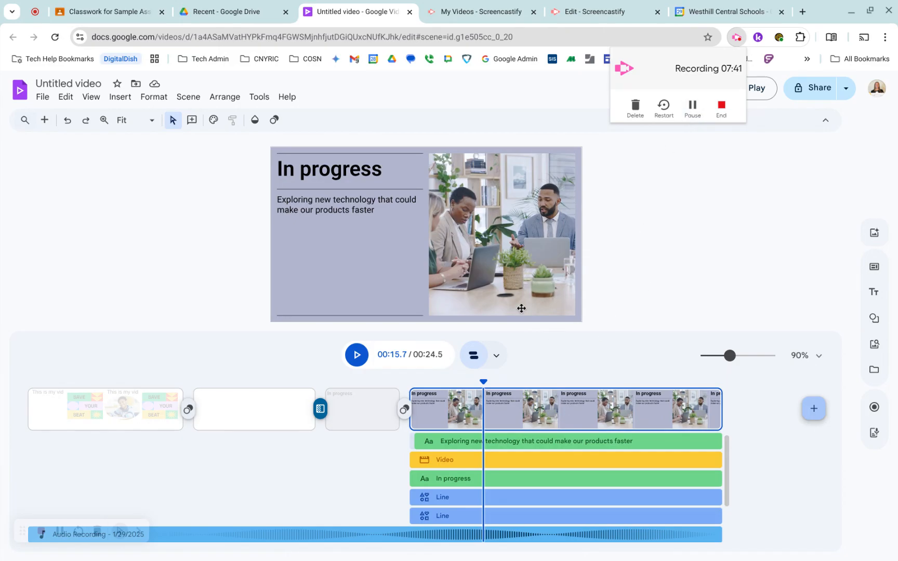
pyautogui.click(229, 426)
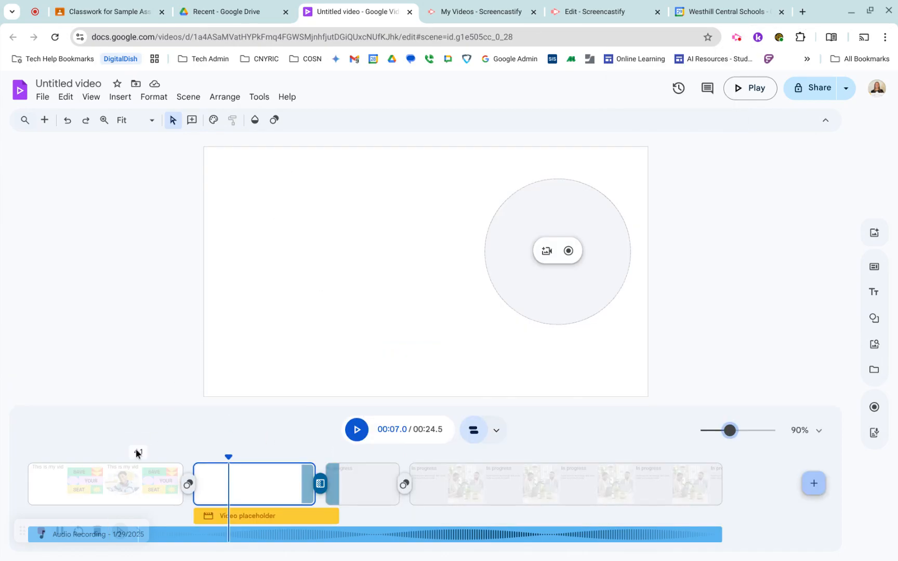
pyautogui.click(120, 484)
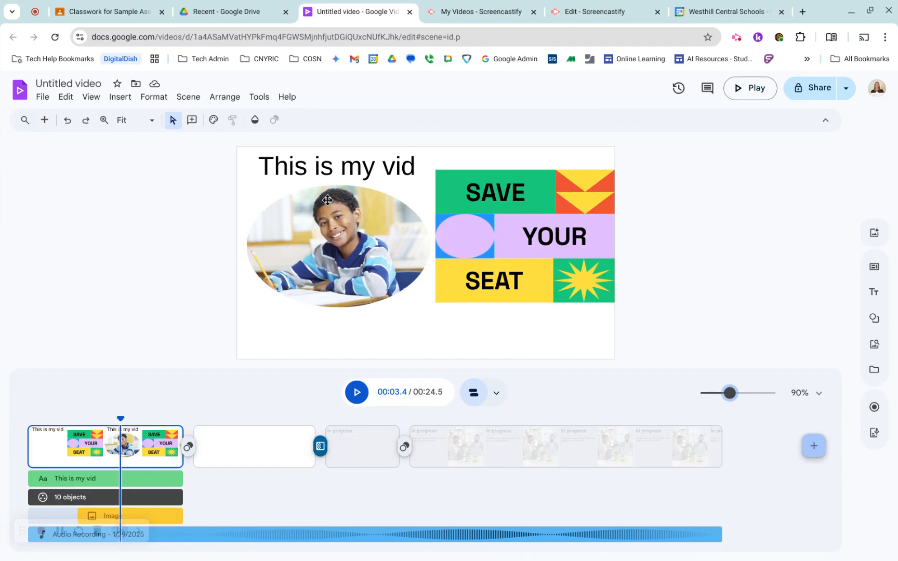
pyautogui.click(288, 446)
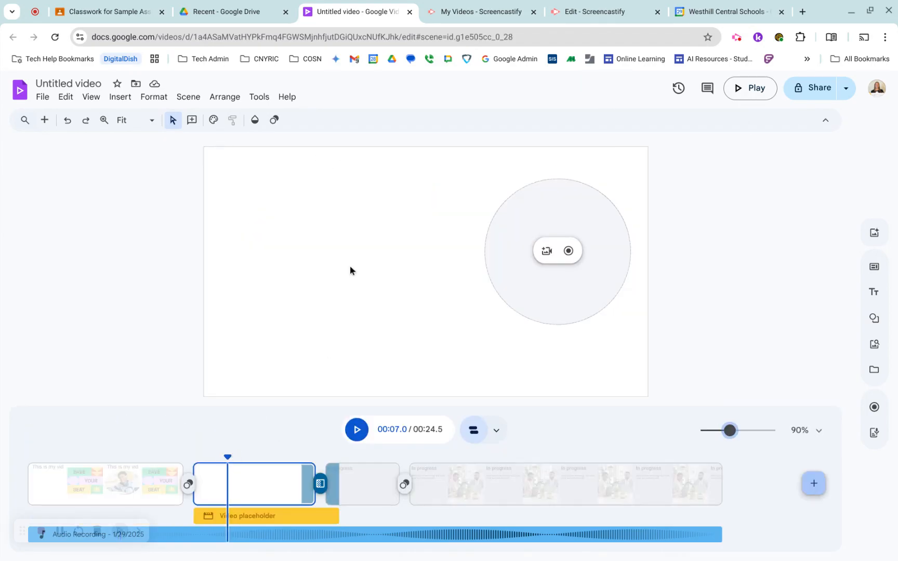
# Step: Replace the title text of the third scene with "Enter Title Here"
pyautogui.click(348, 477)
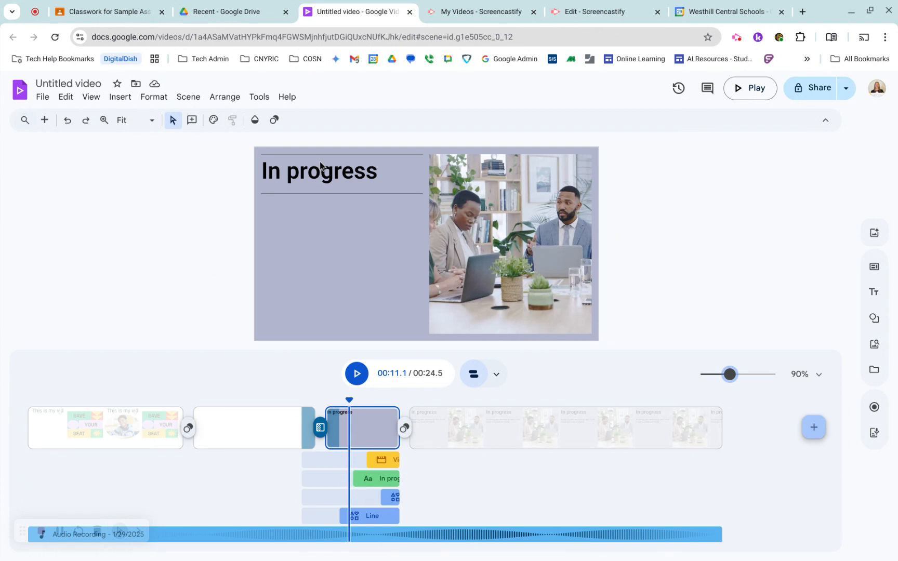
pyautogui.click(342, 172)
pyautogui.doubleClick(351, 170)
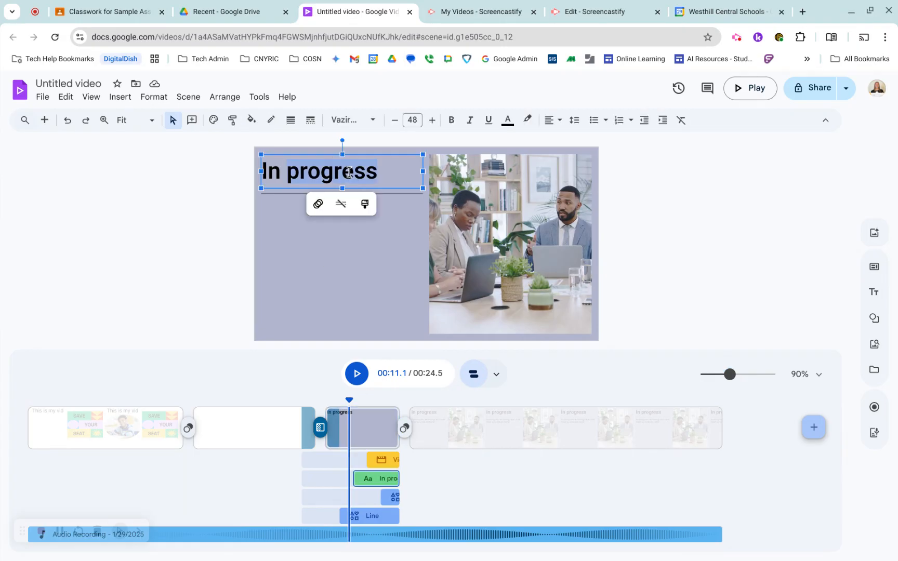
pyautogui.press('BackSpace')
pyautogui.press('BackSpace')
pyautogui.press('BackSpace')
pyautogui.press('BackSpace')
pyautogui.write('Enter')
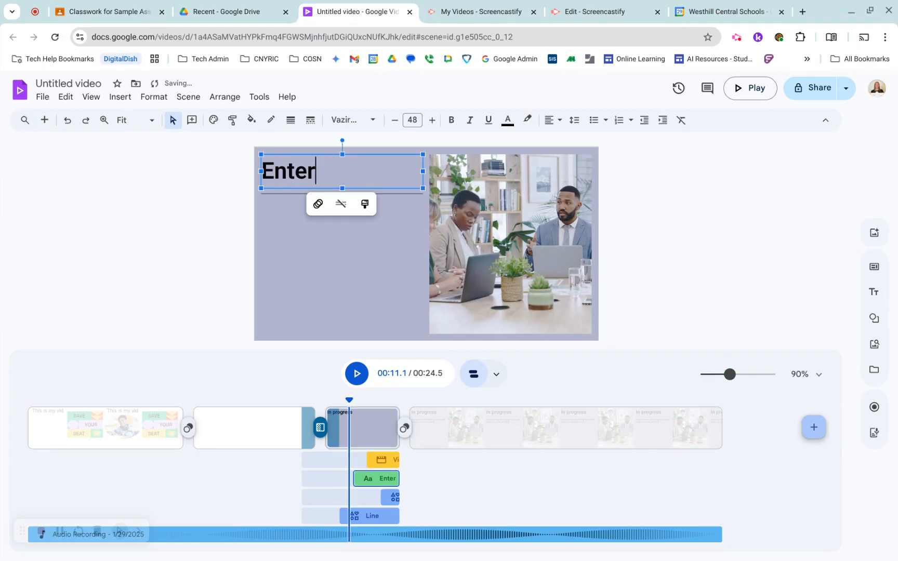
pyautogui.write(' Title Here')
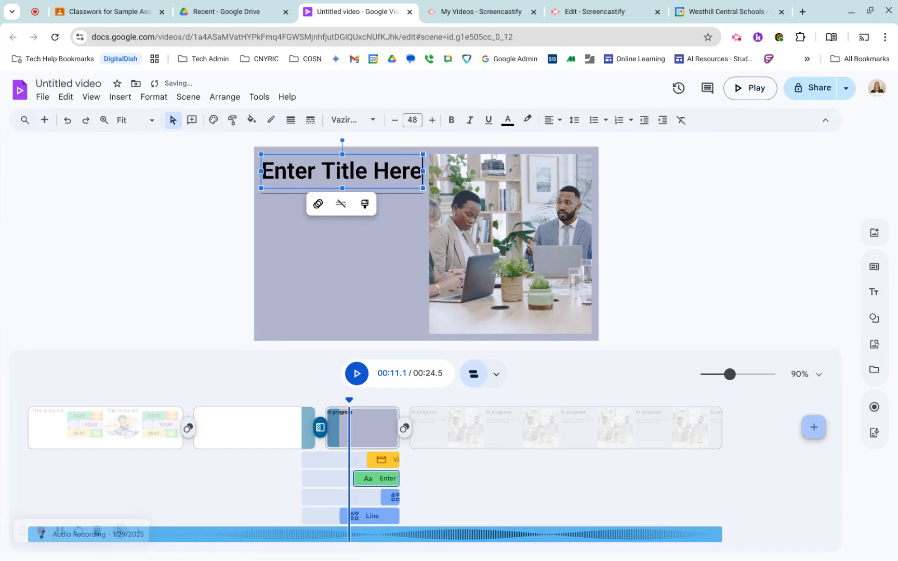
pyautogui.click(248, 211)
# Step: Rename the video file as "Template for Grade 7 ELA Project"
pyautogui.click(83, 82)
pyautogui.write('Template ')
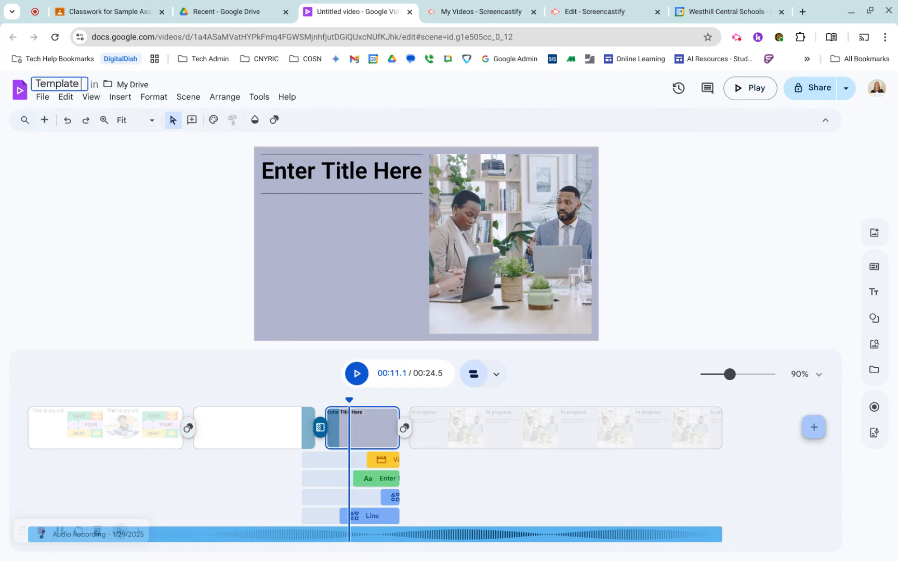
pyautogui.write('for Grade 7')
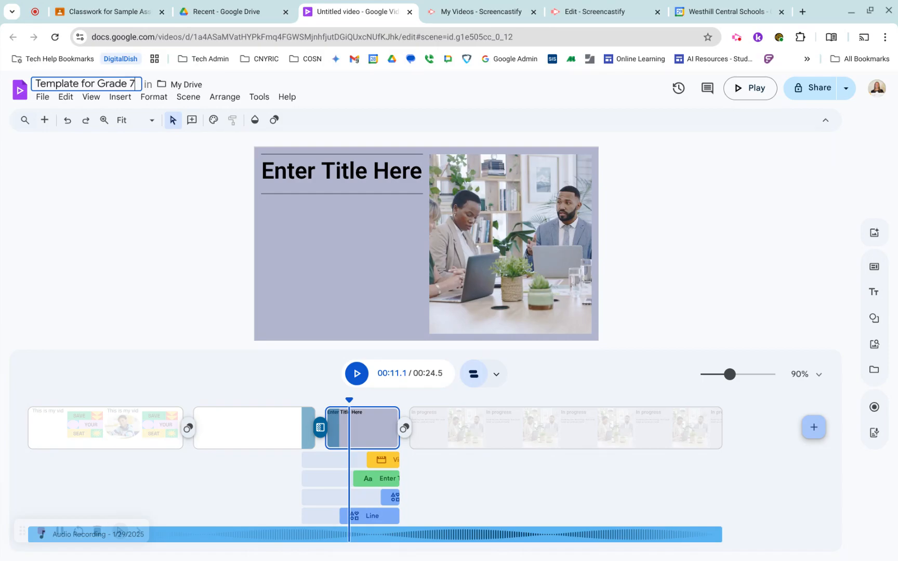
pyautogui.write(' ELA Project')
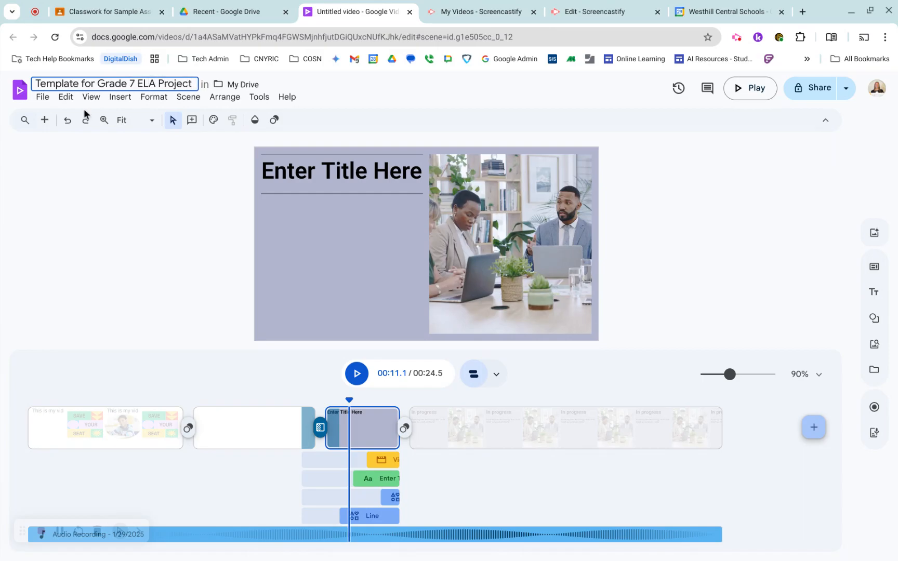
pyautogui.click(147, 181)
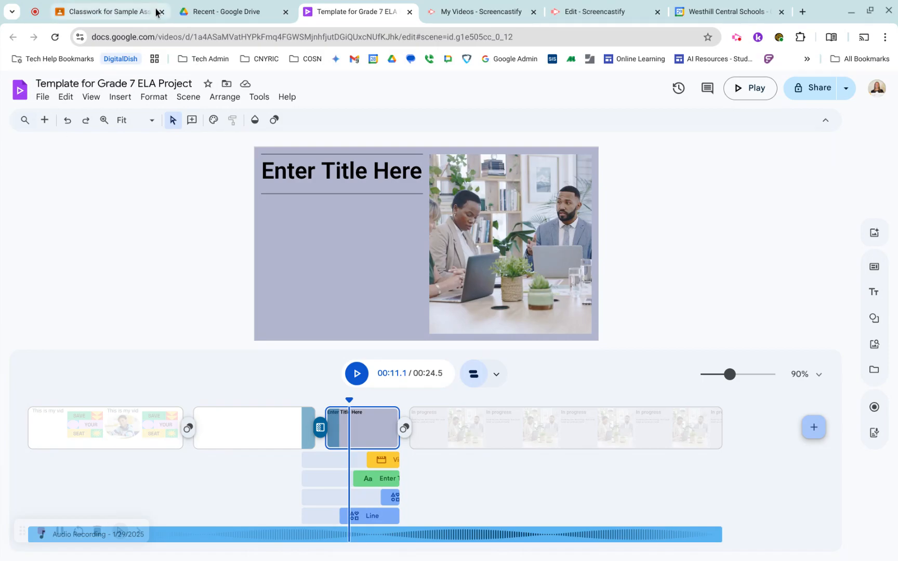
# Step: Switch to Google Classroom and start a new assignment in the Sample Assignments class
pyautogui.click(111, 12)
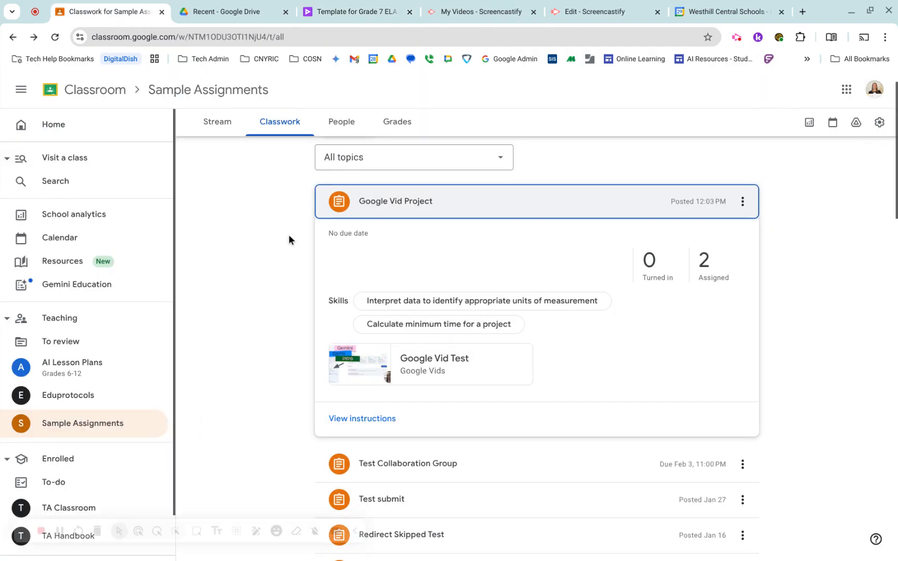
pyautogui.click(348, 160)
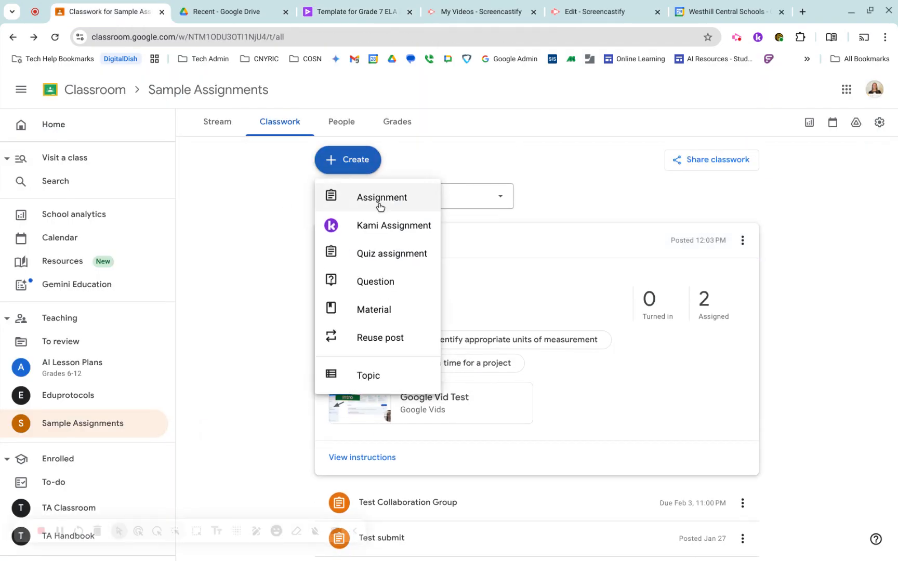
pyautogui.click(351, 203)
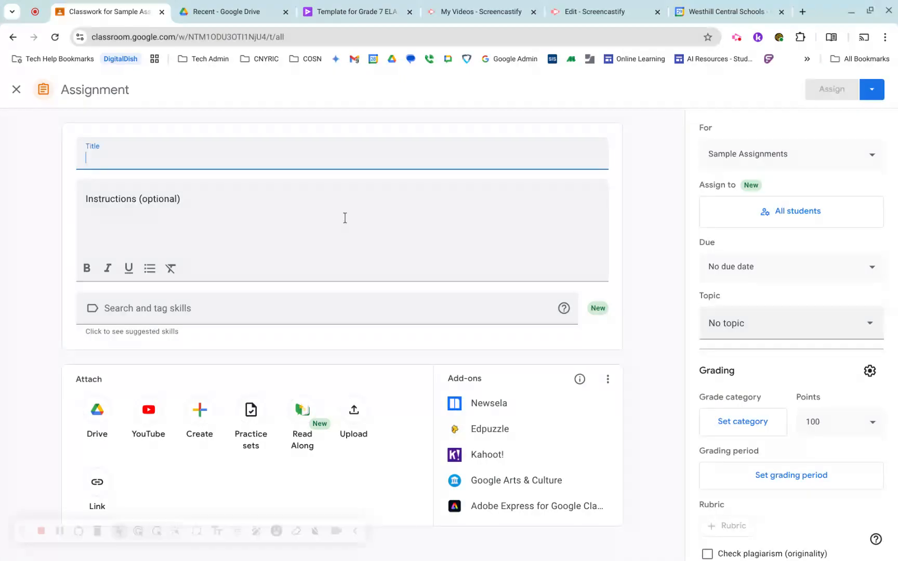
# Step: Attach "Template for Grade 7 ELA Project" from Drive to the assignment and set it to "Make a copy for each student"
pyautogui.click(95, 413)
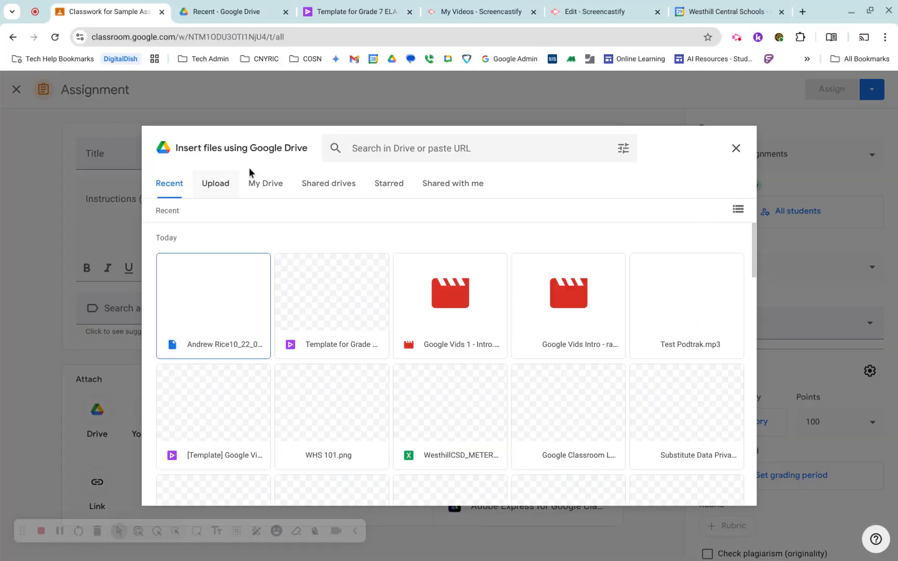
pyautogui.click(331, 293)
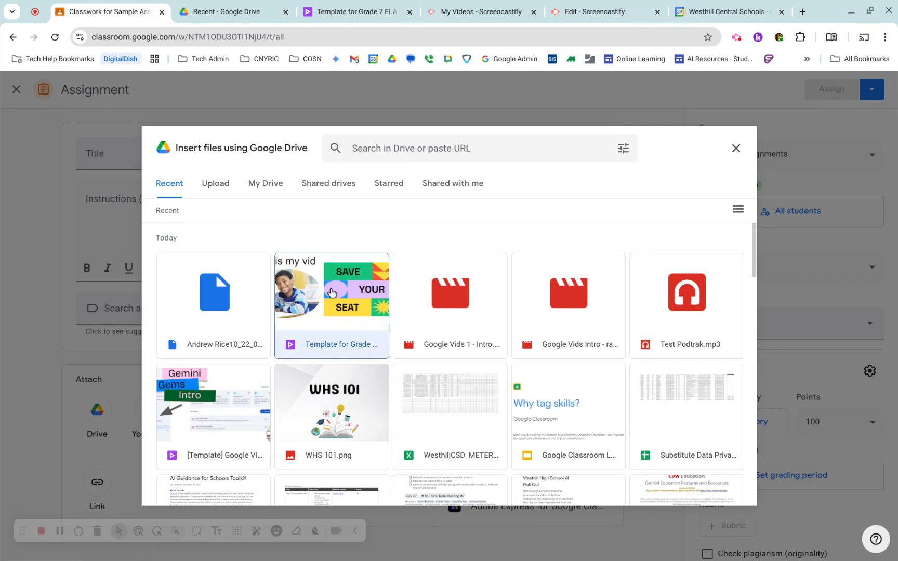
pyautogui.click(733, 489)
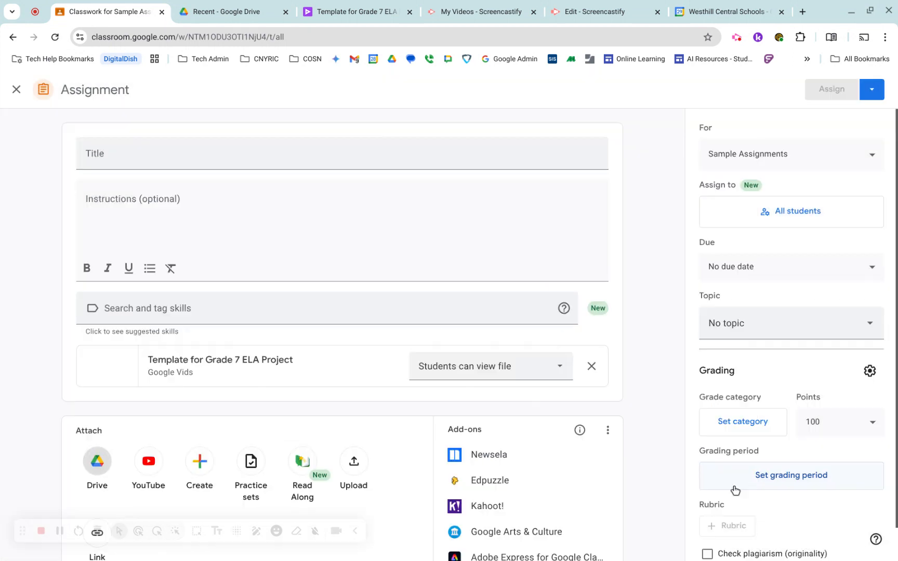
pyautogui.click(481, 370)
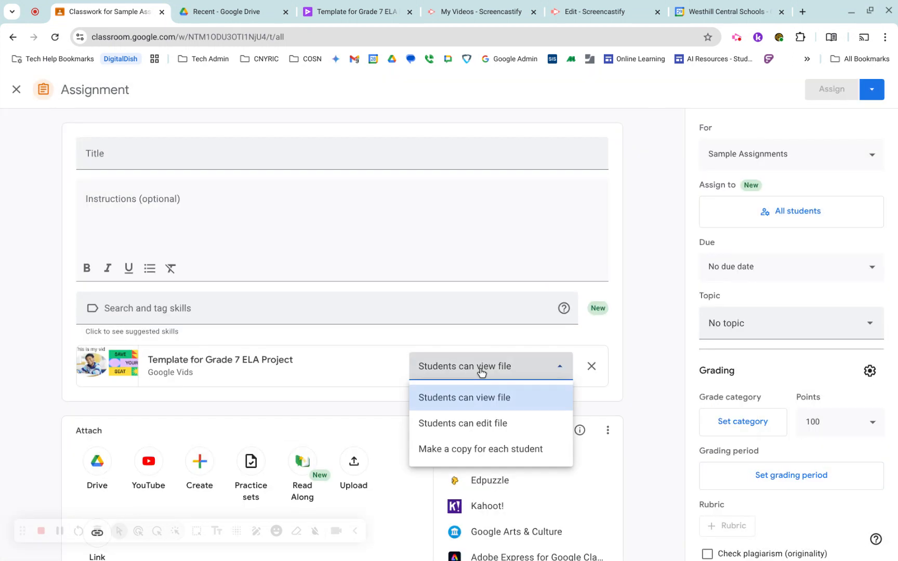
pyautogui.click(481, 450)
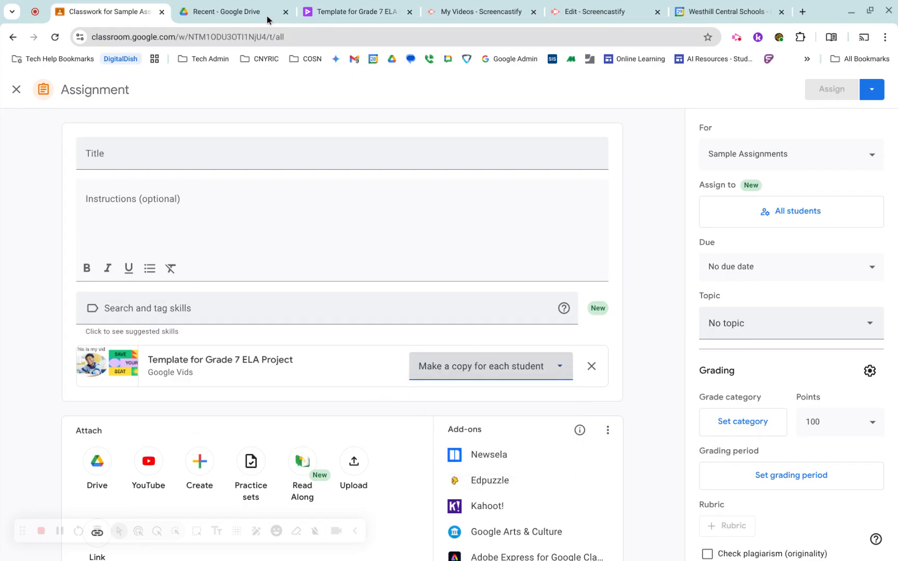
# Step: View the recent files in Google Drive and return to the template video in Google Vids
pyautogui.click(336, 11)
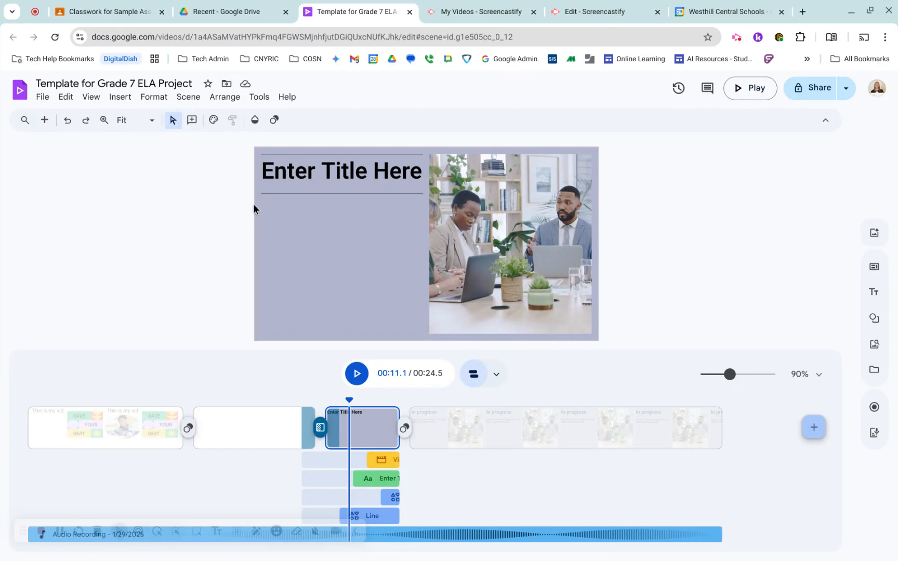
pyautogui.click(252, 19)
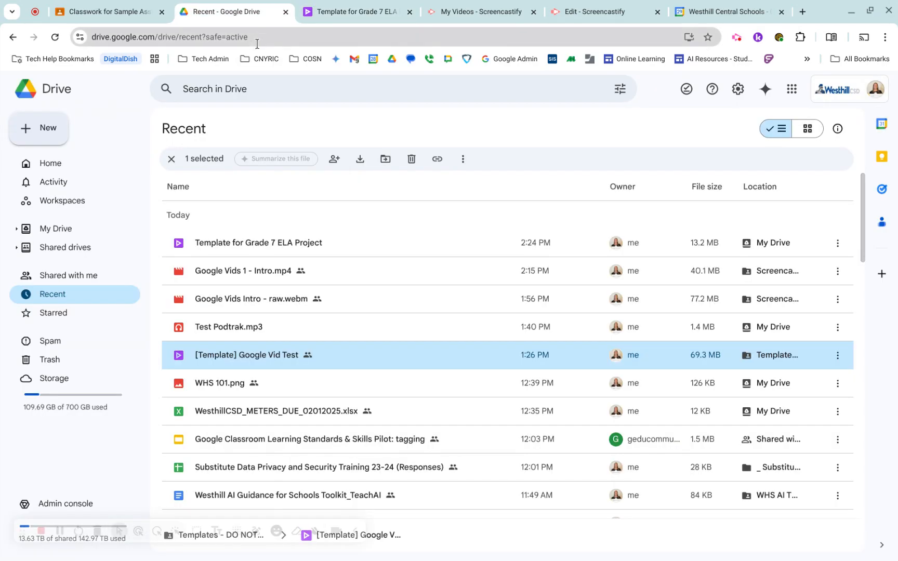
pyautogui.click(323, 16)
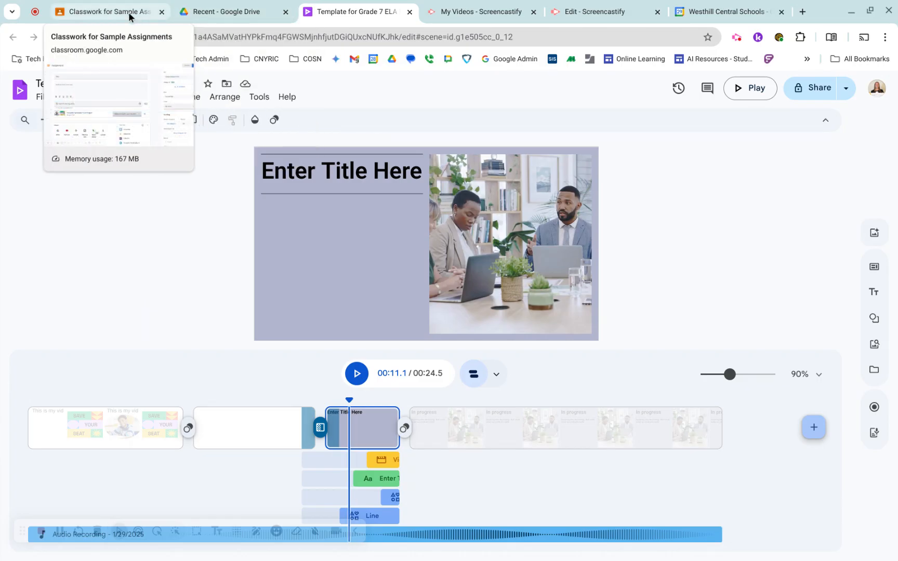
pyautogui.click(736, 37)
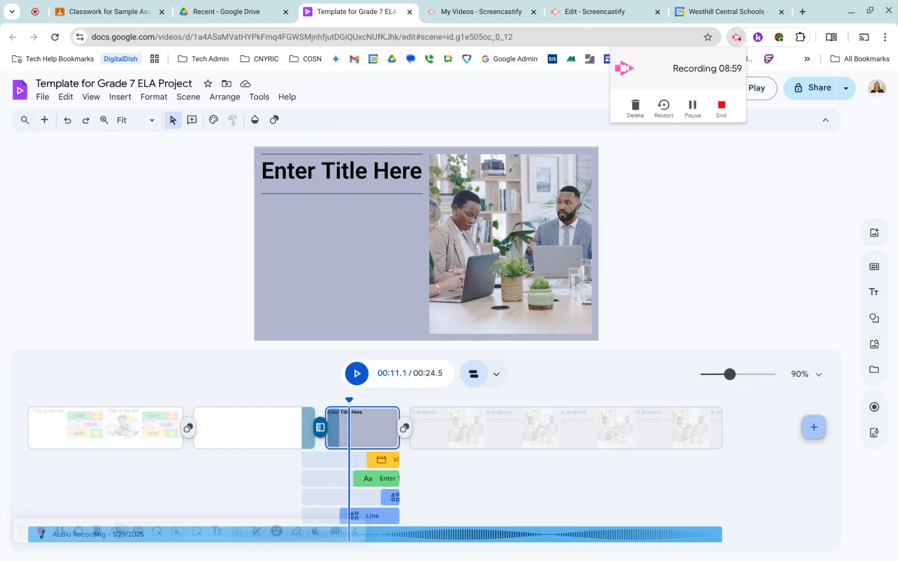